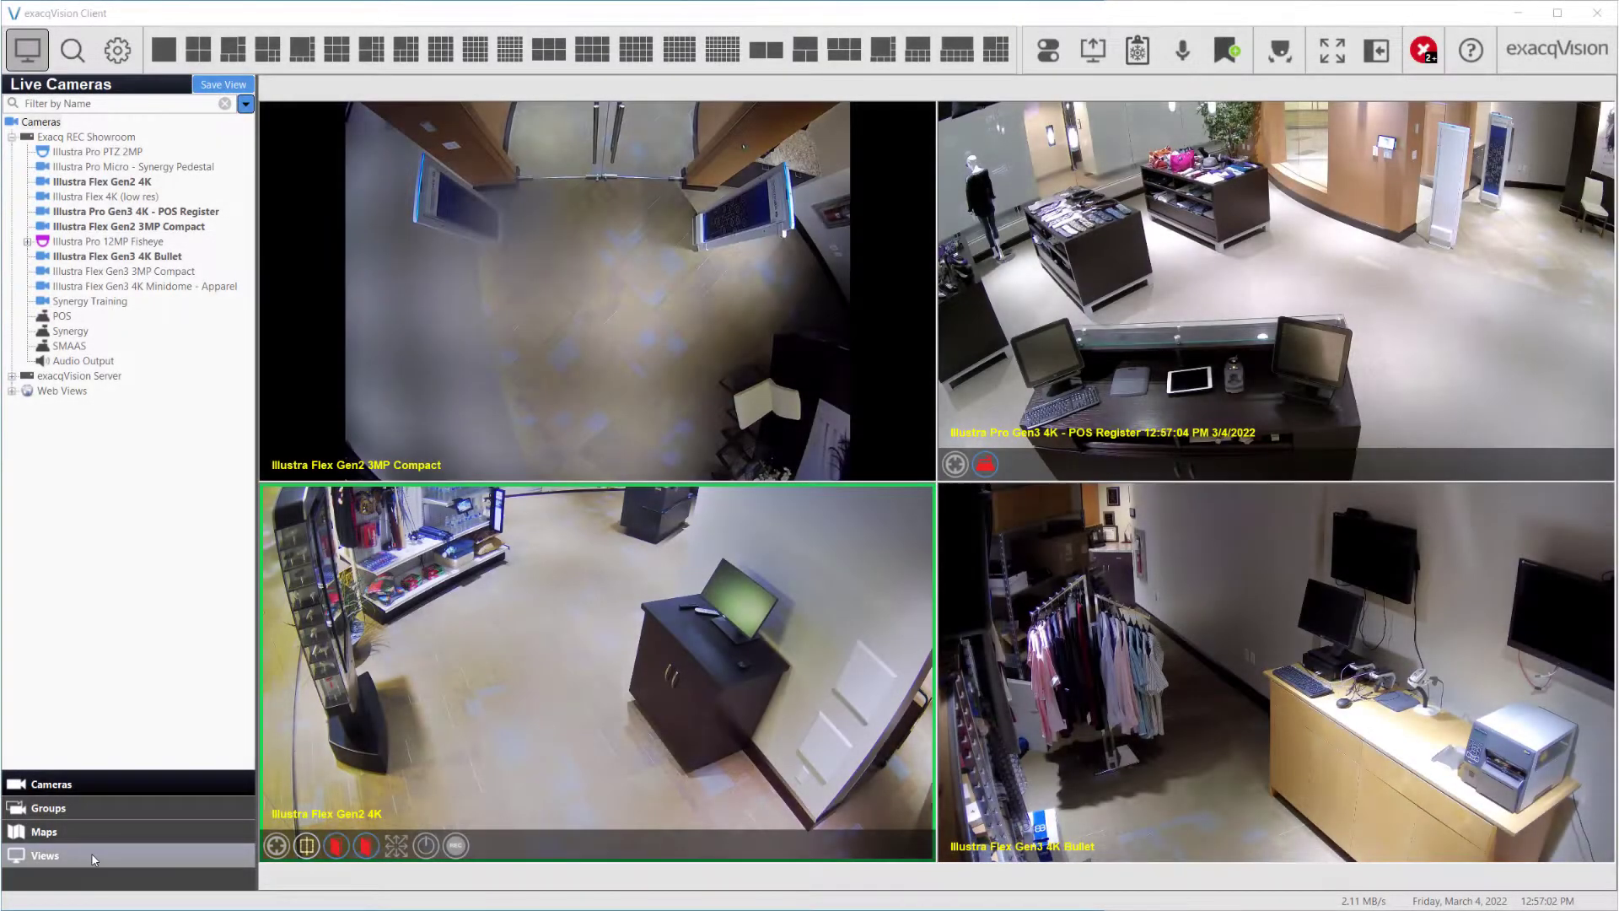
Load the saved Store Map view, briefly opening TutorialViewMonitor before returning to Store Map
left_click(92, 857)
double_click(89, 197)
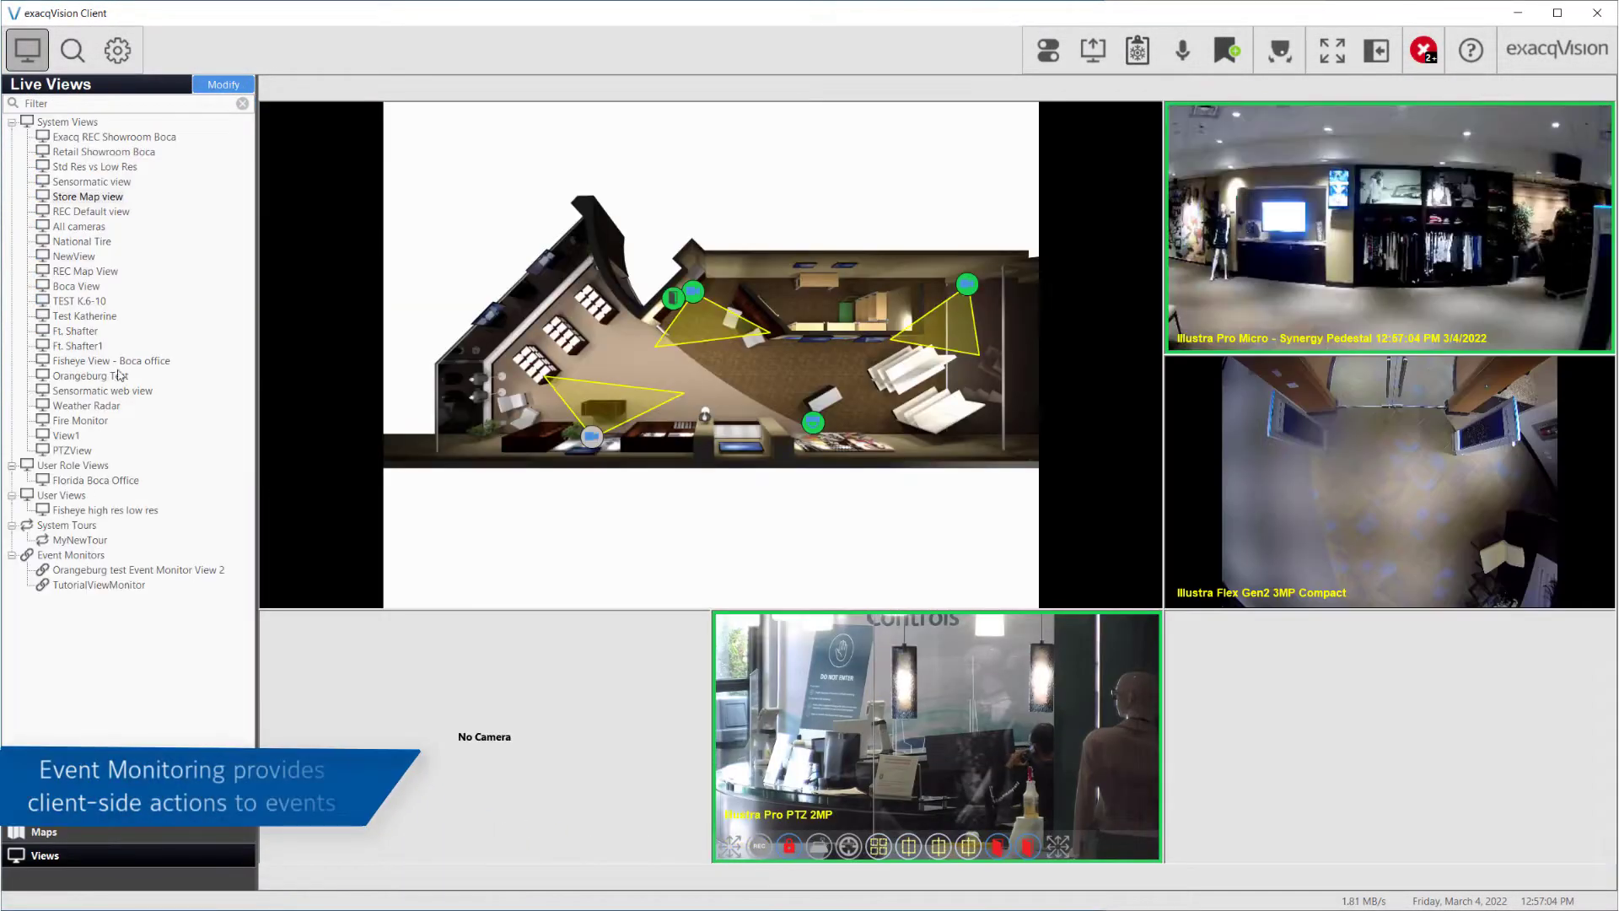
left_click(103, 200)
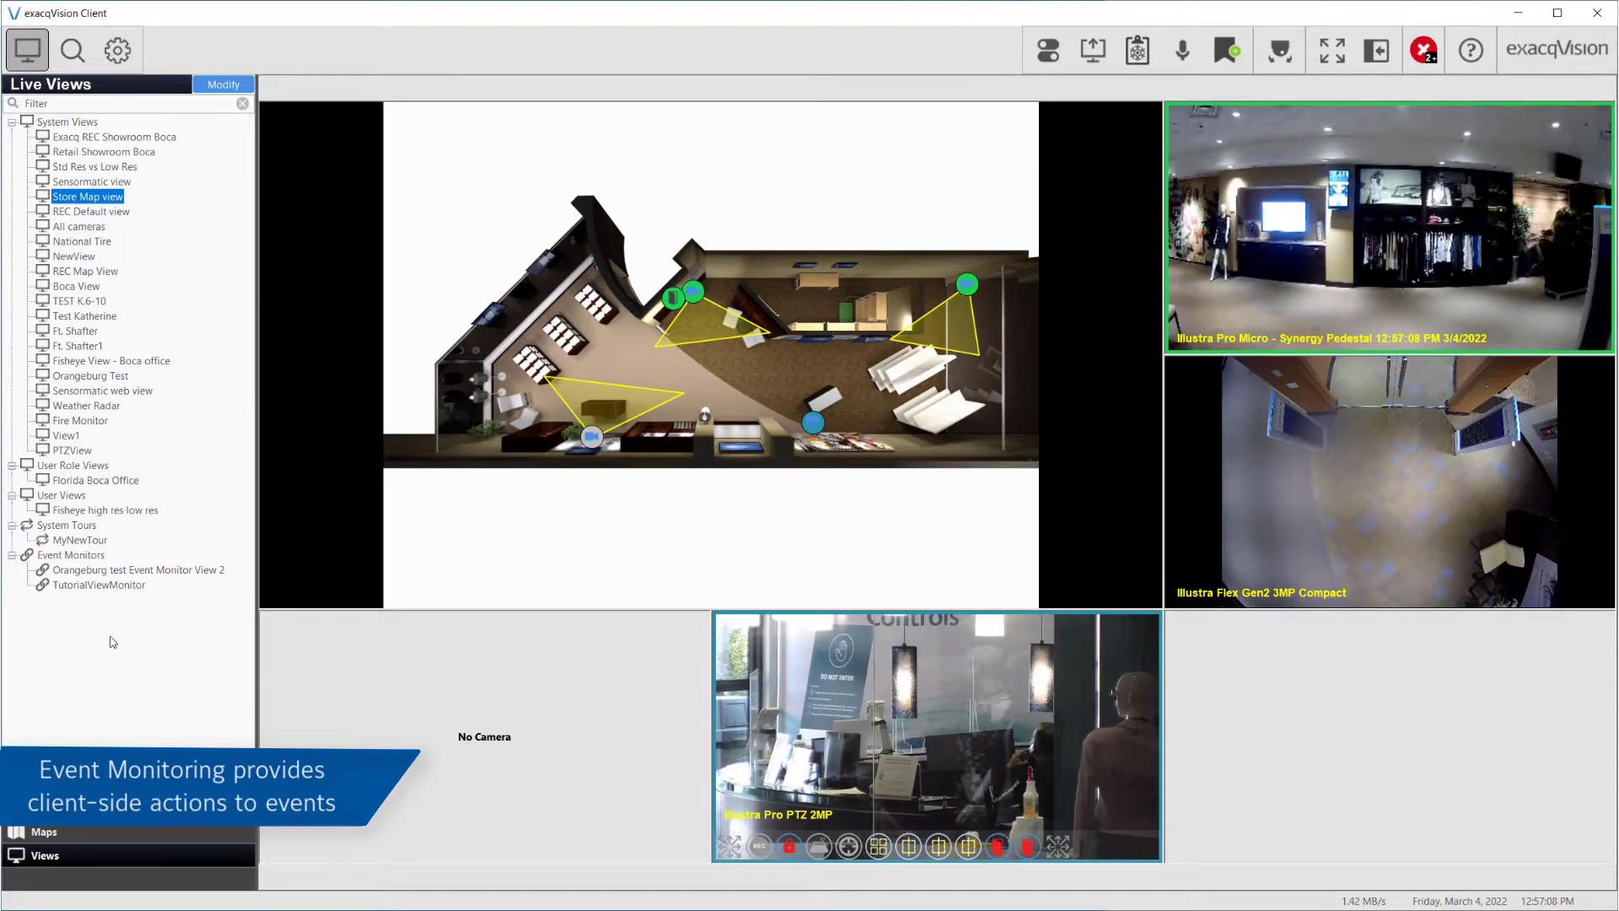
double_click(110, 587)
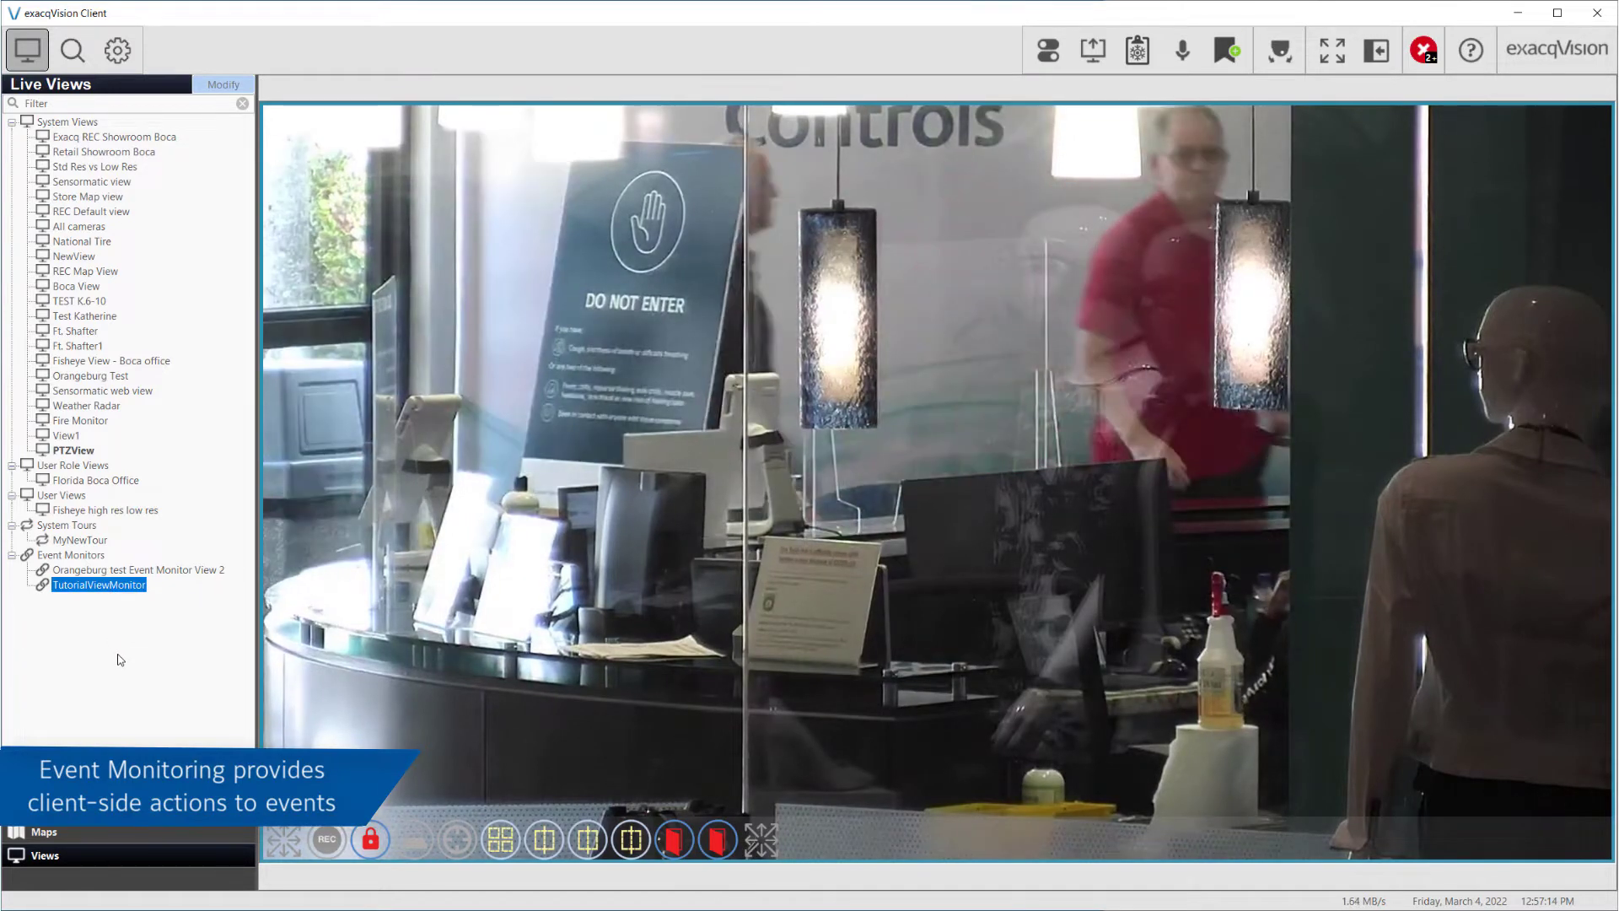
left_click(82, 198)
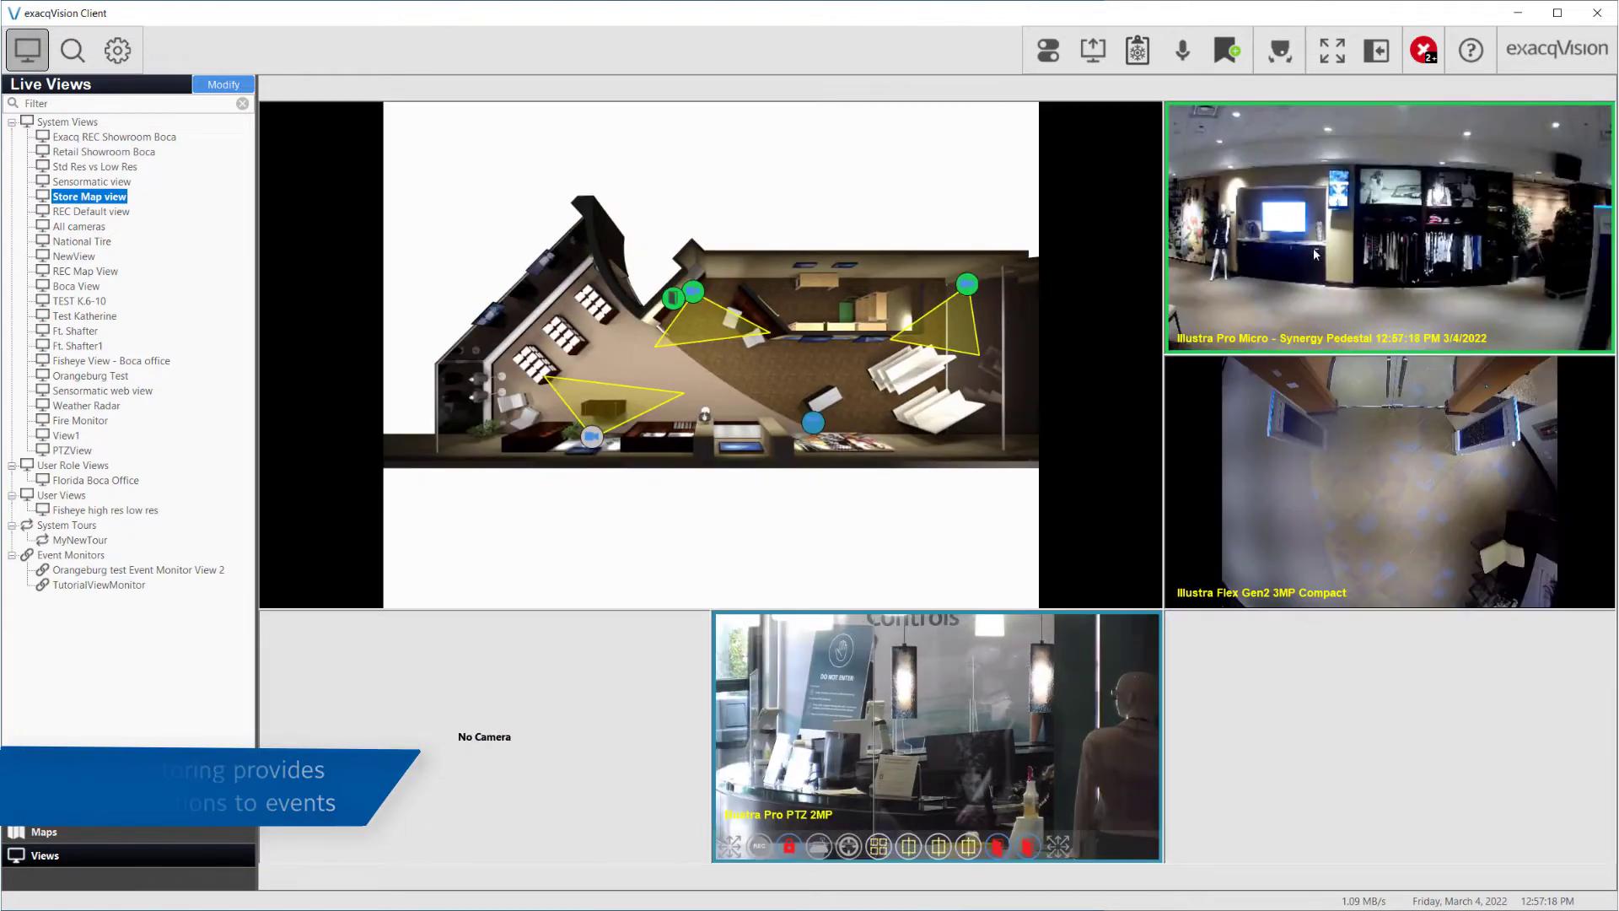
Bring up the top-right camera panel's options, then dismiss them
right_click(1314, 251)
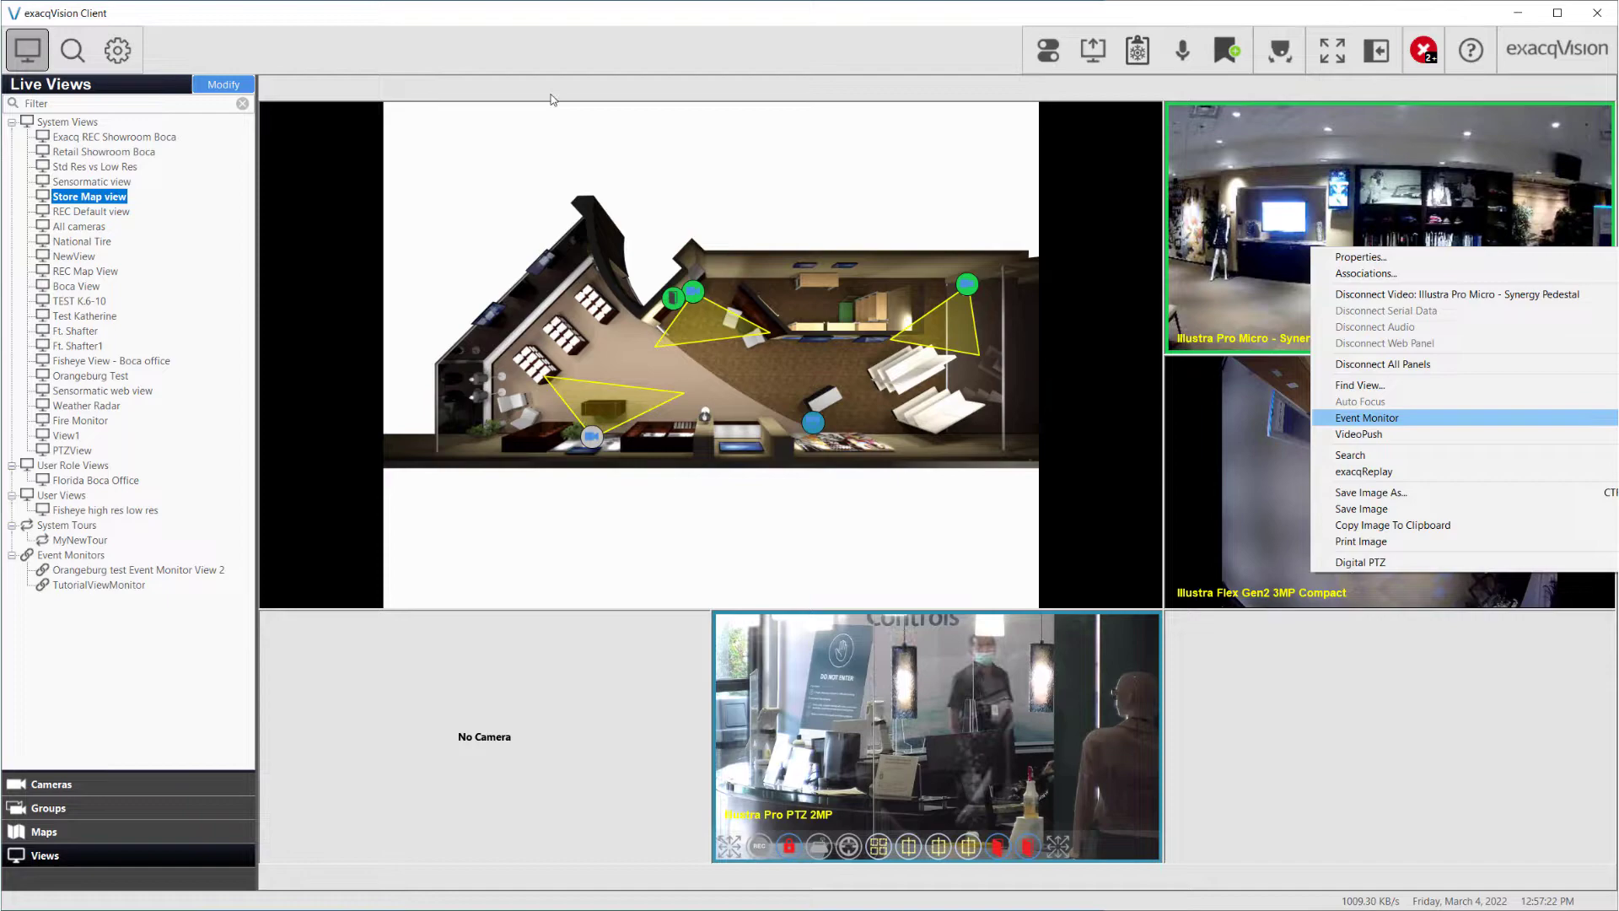
left_click(548, 32)
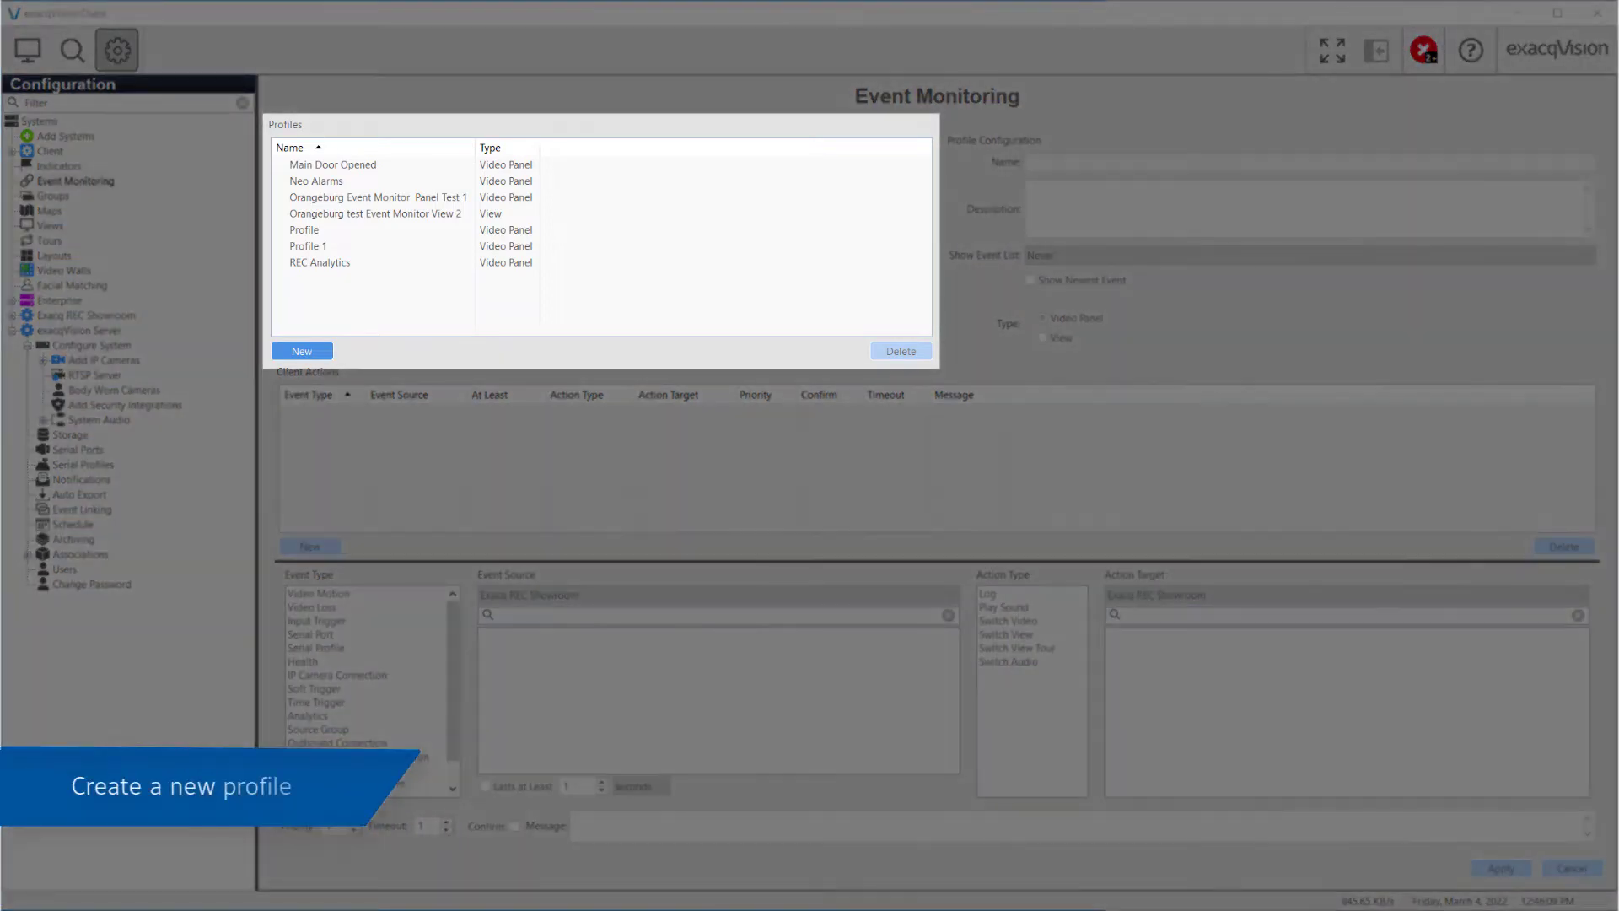
Add profile TutorialProfile, description Tutorial, event list Always, with Show Newest Event ticked
left_click(316, 349)
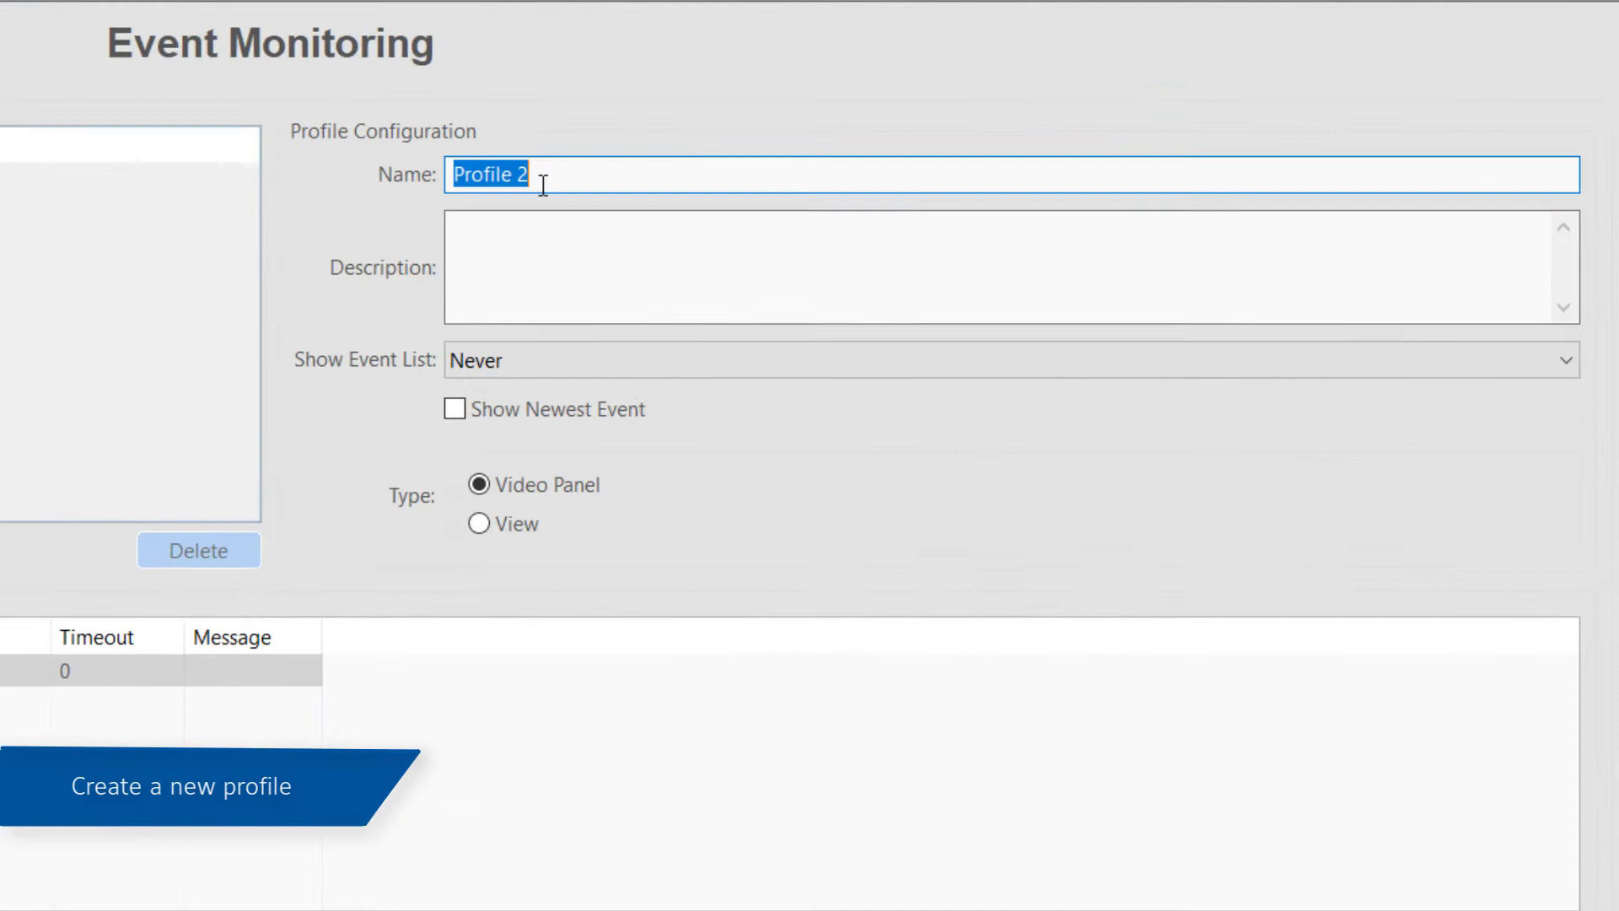
type("Tutorial")
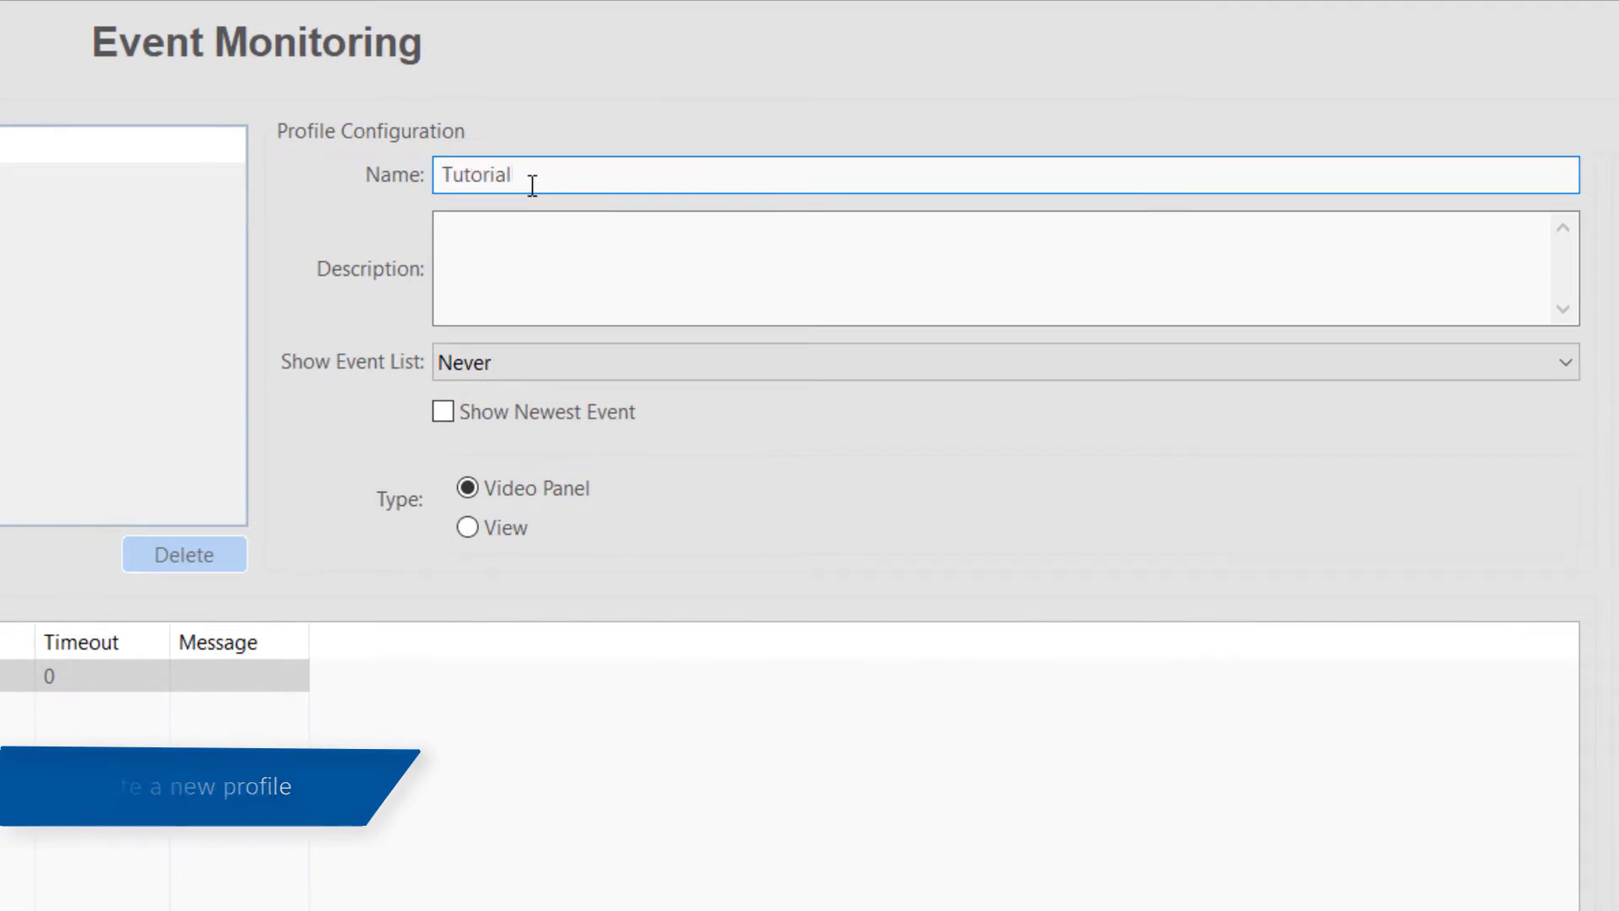
type("Profile")
key("Tab")
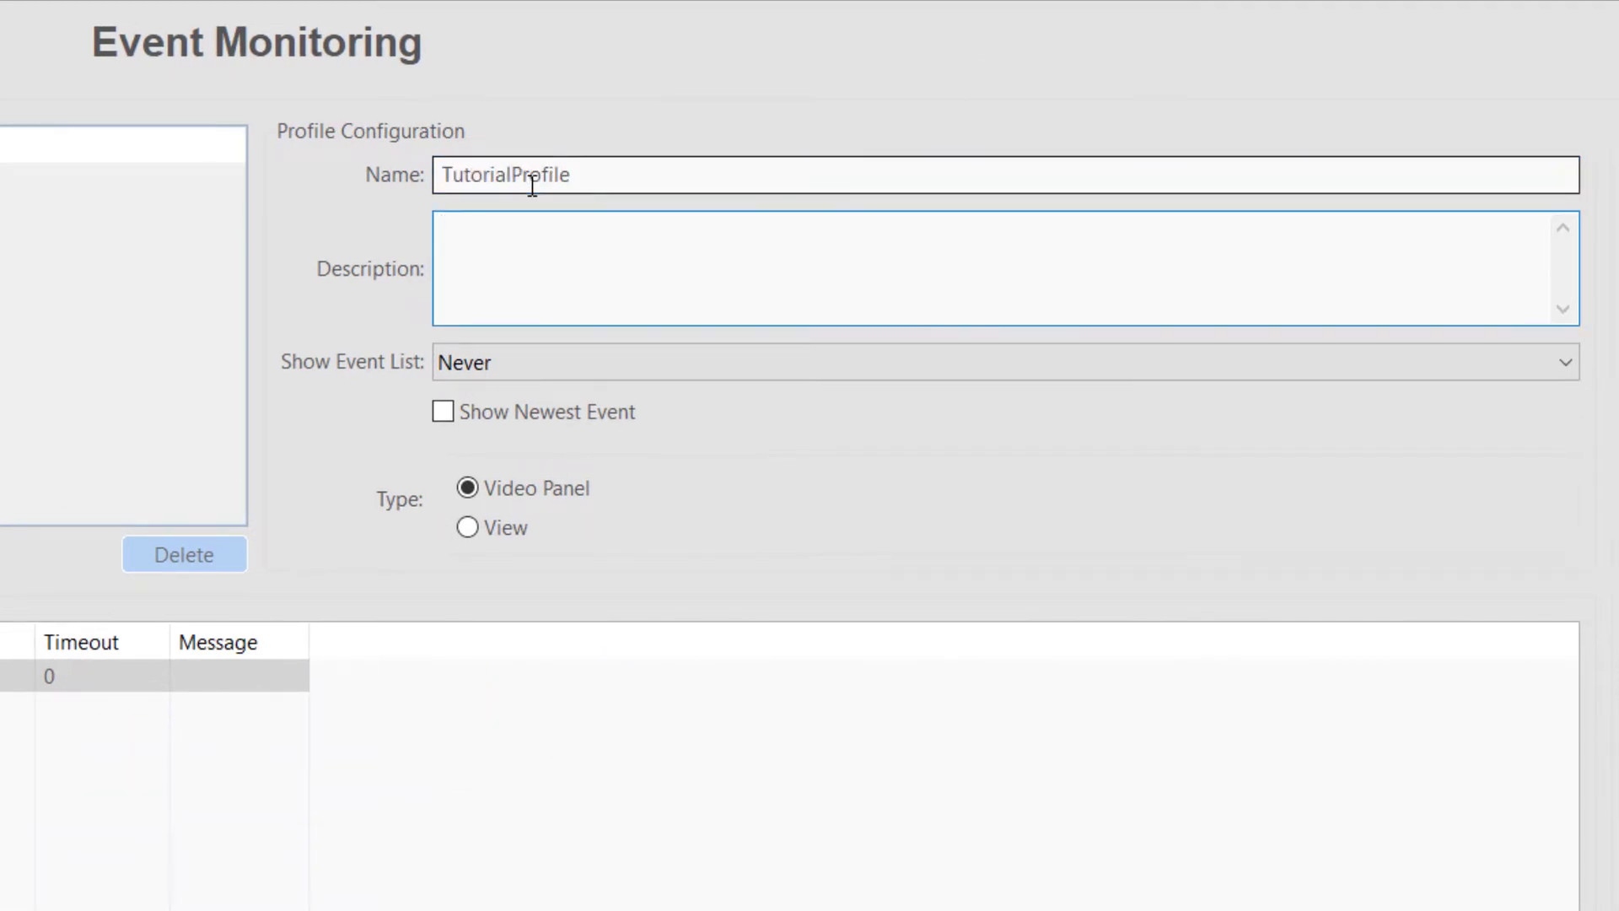
type("Tutorial")
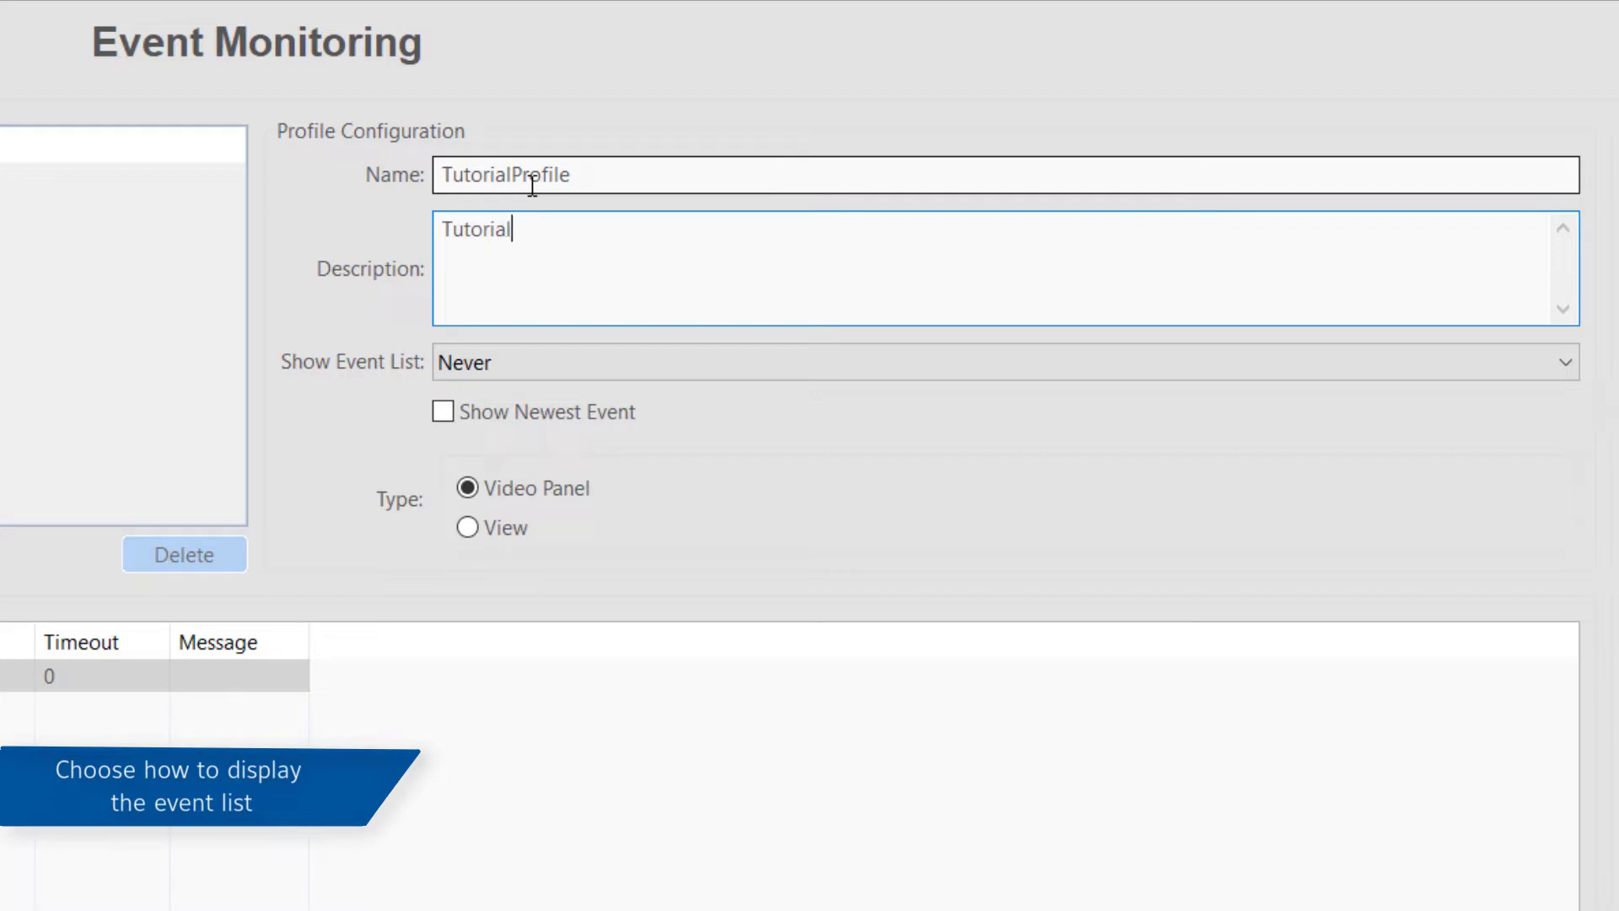
left_click(569, 376)
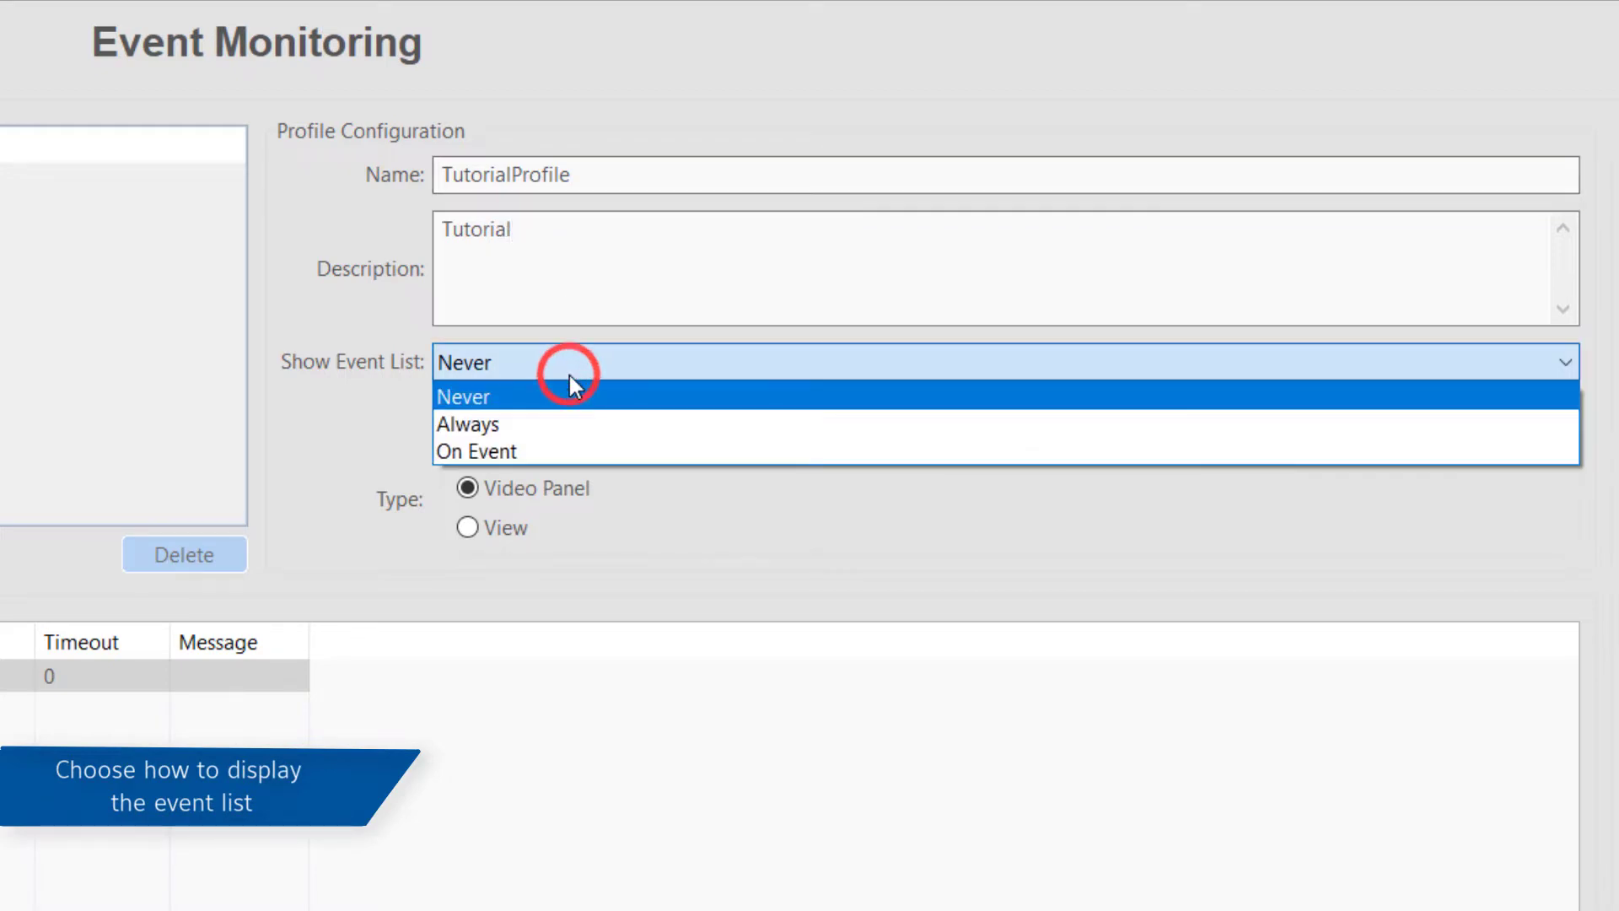
left_click(580, 421)
left_click(606, 423)
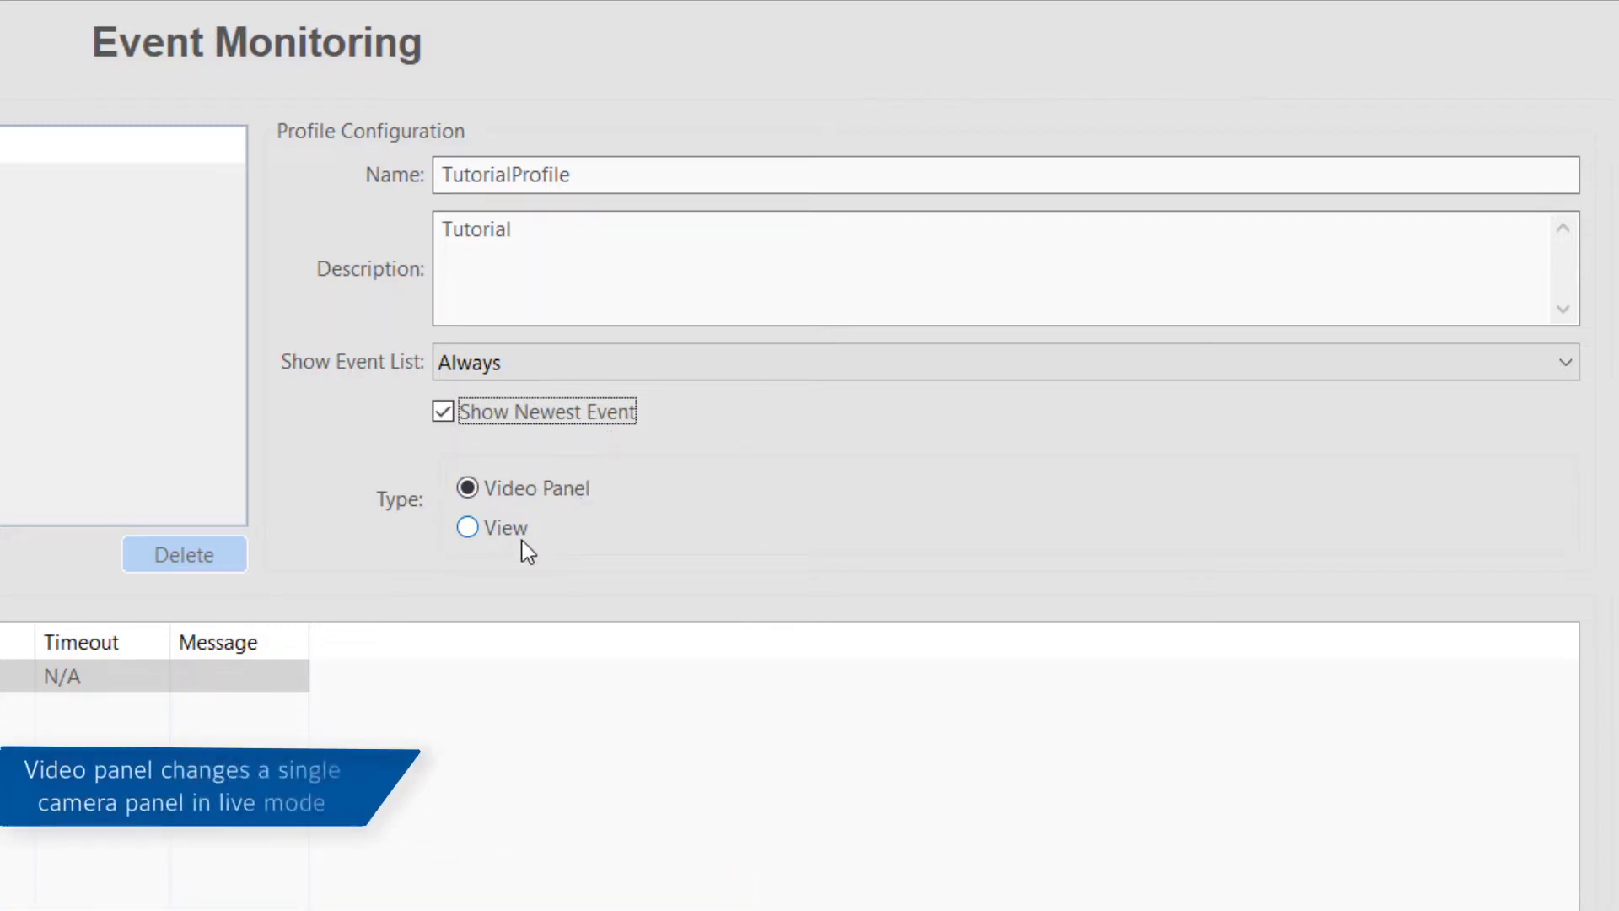
Leave the profile type on Video Panel and delete the placeholder Log client action
left_click(546, 490)
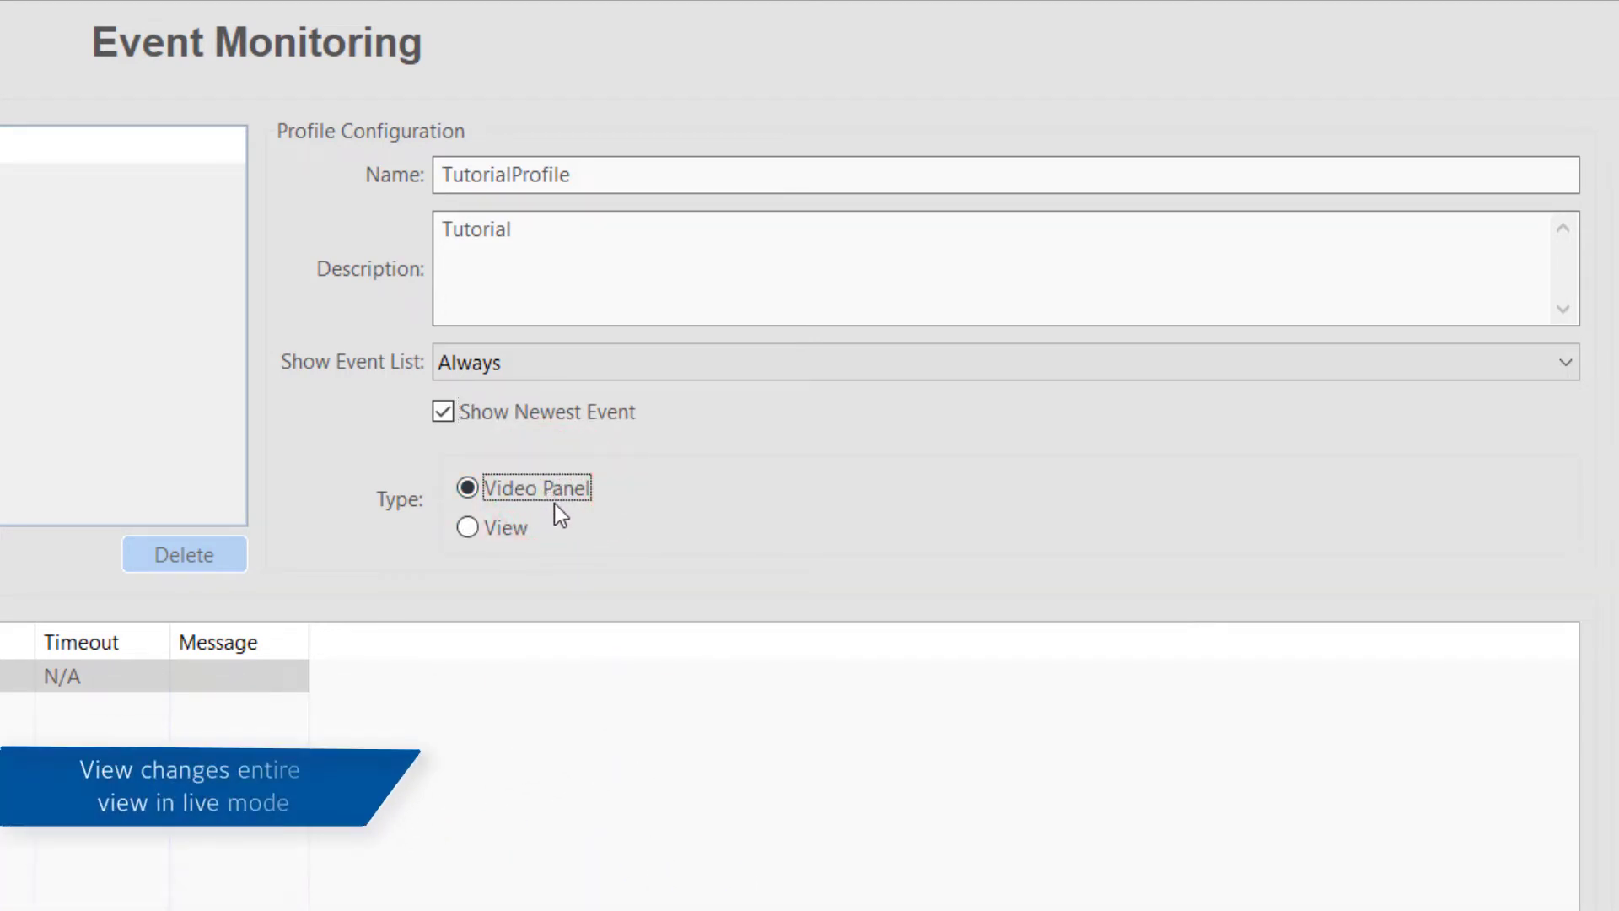
left_click(519, 534)
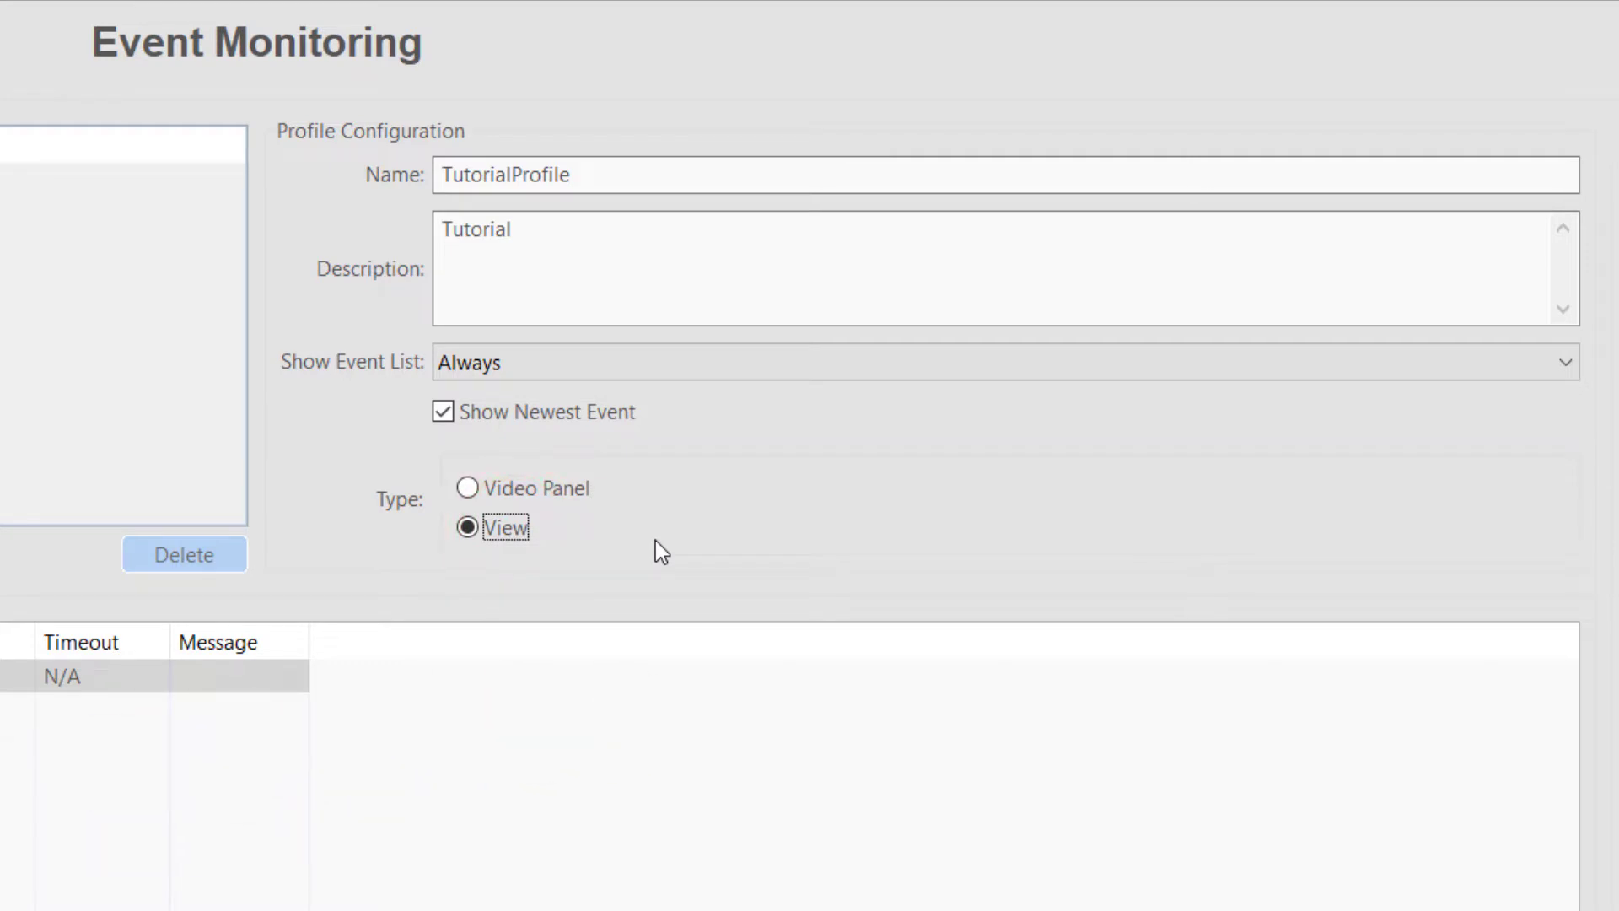
left_click(585, 495)
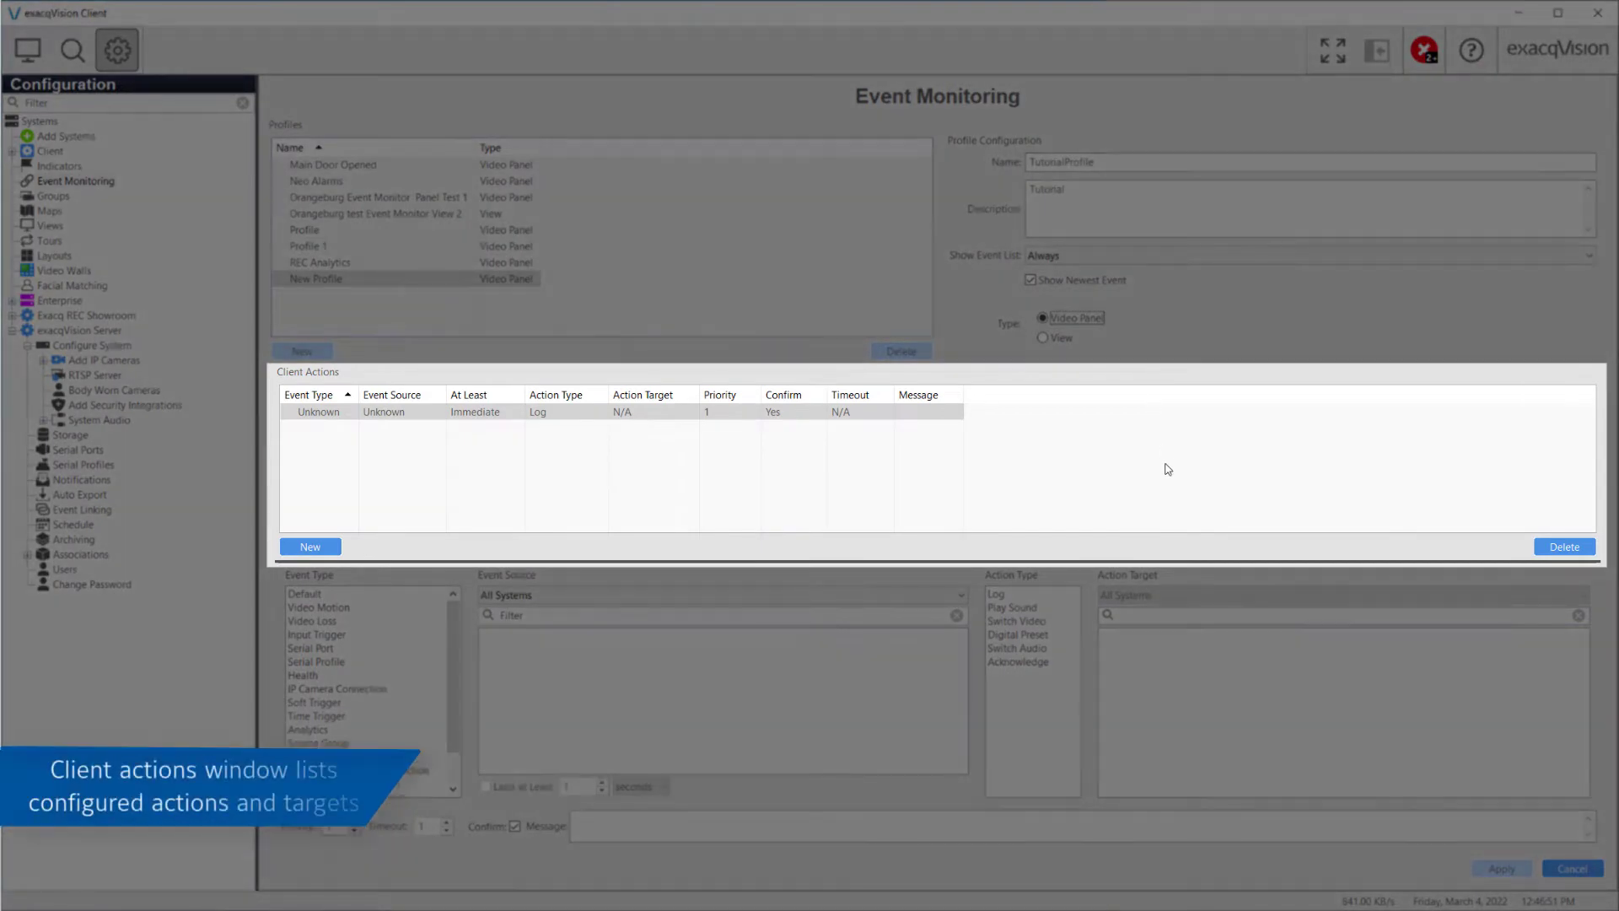
left_click(805, 415)
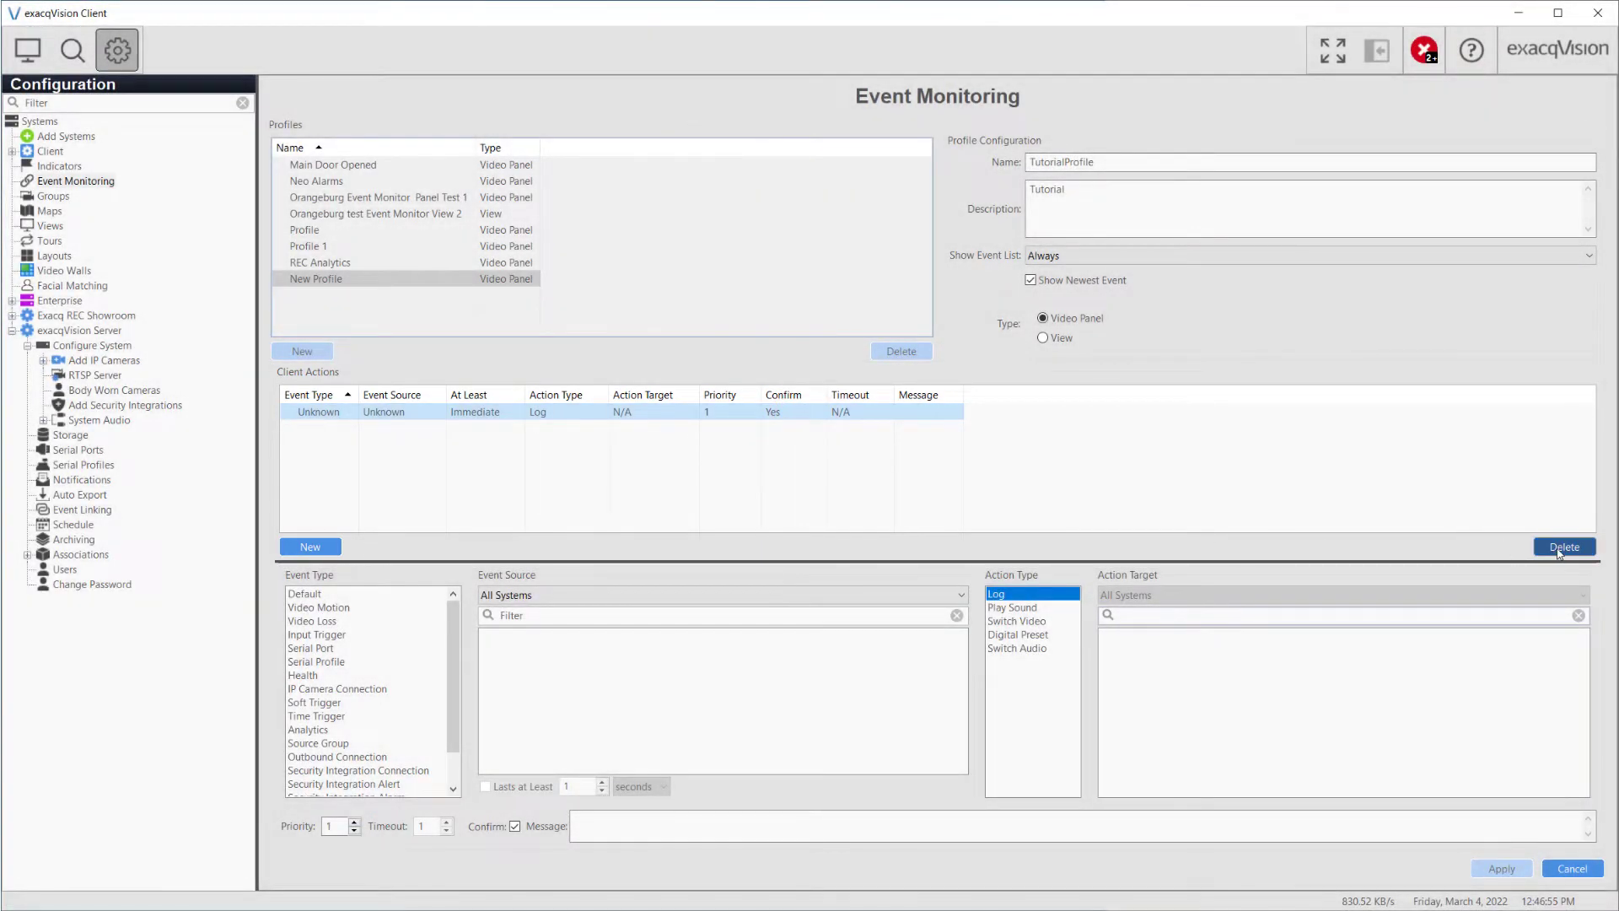
left_click(1561, 548)
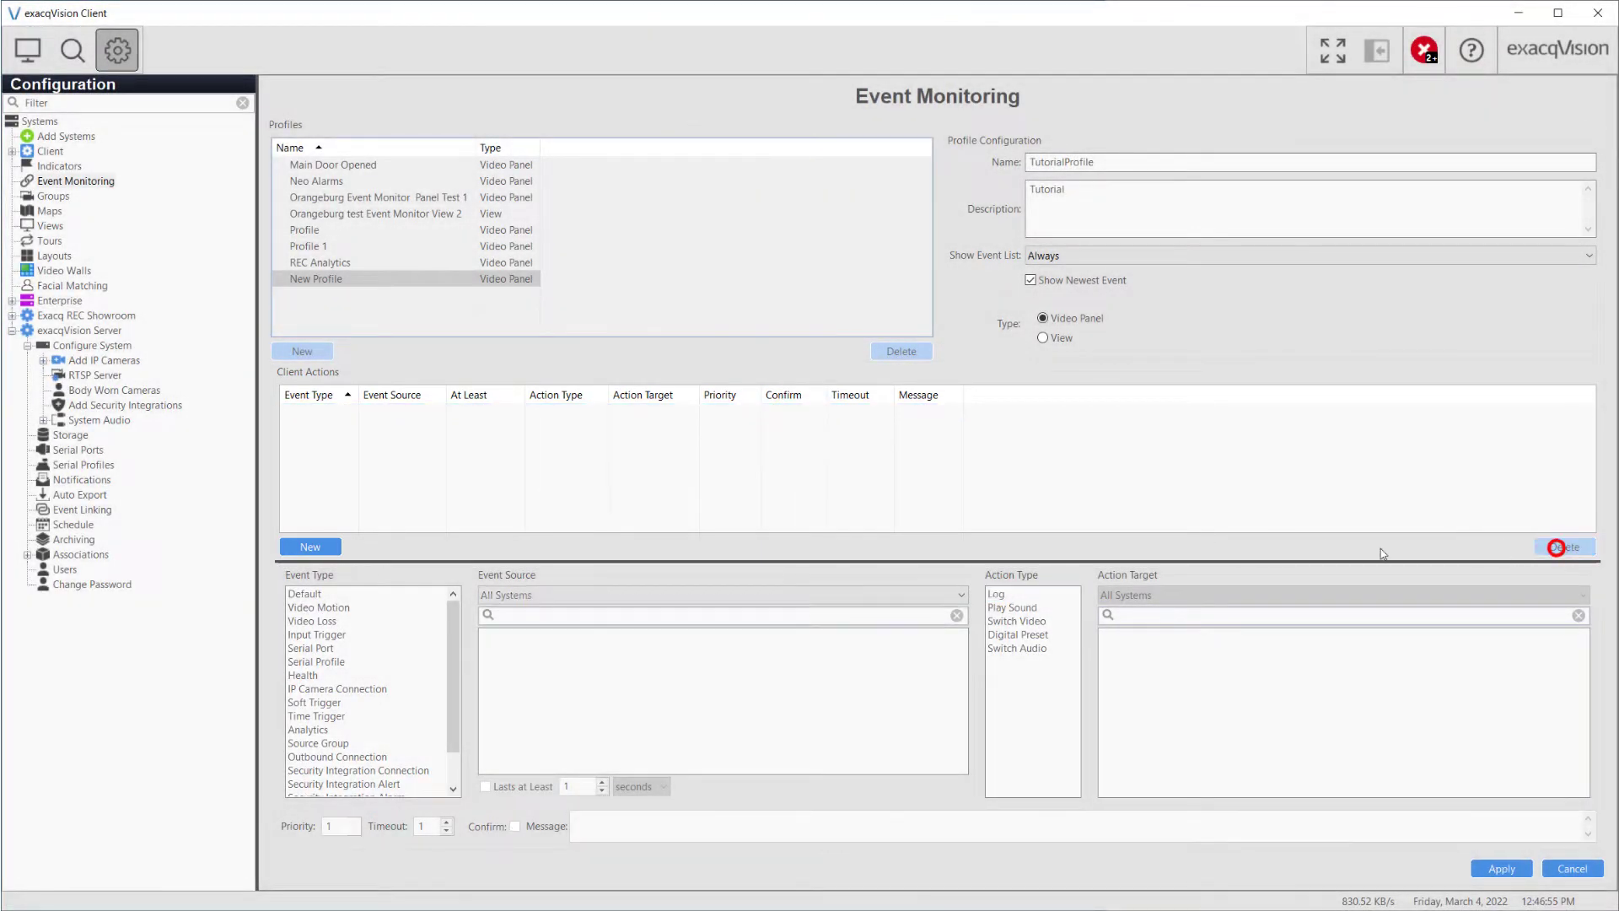
Add a Video Motion client action sourced from Illustra Pro PTZ 2MP on Exacq REC Showroom
left_click(332, 548)
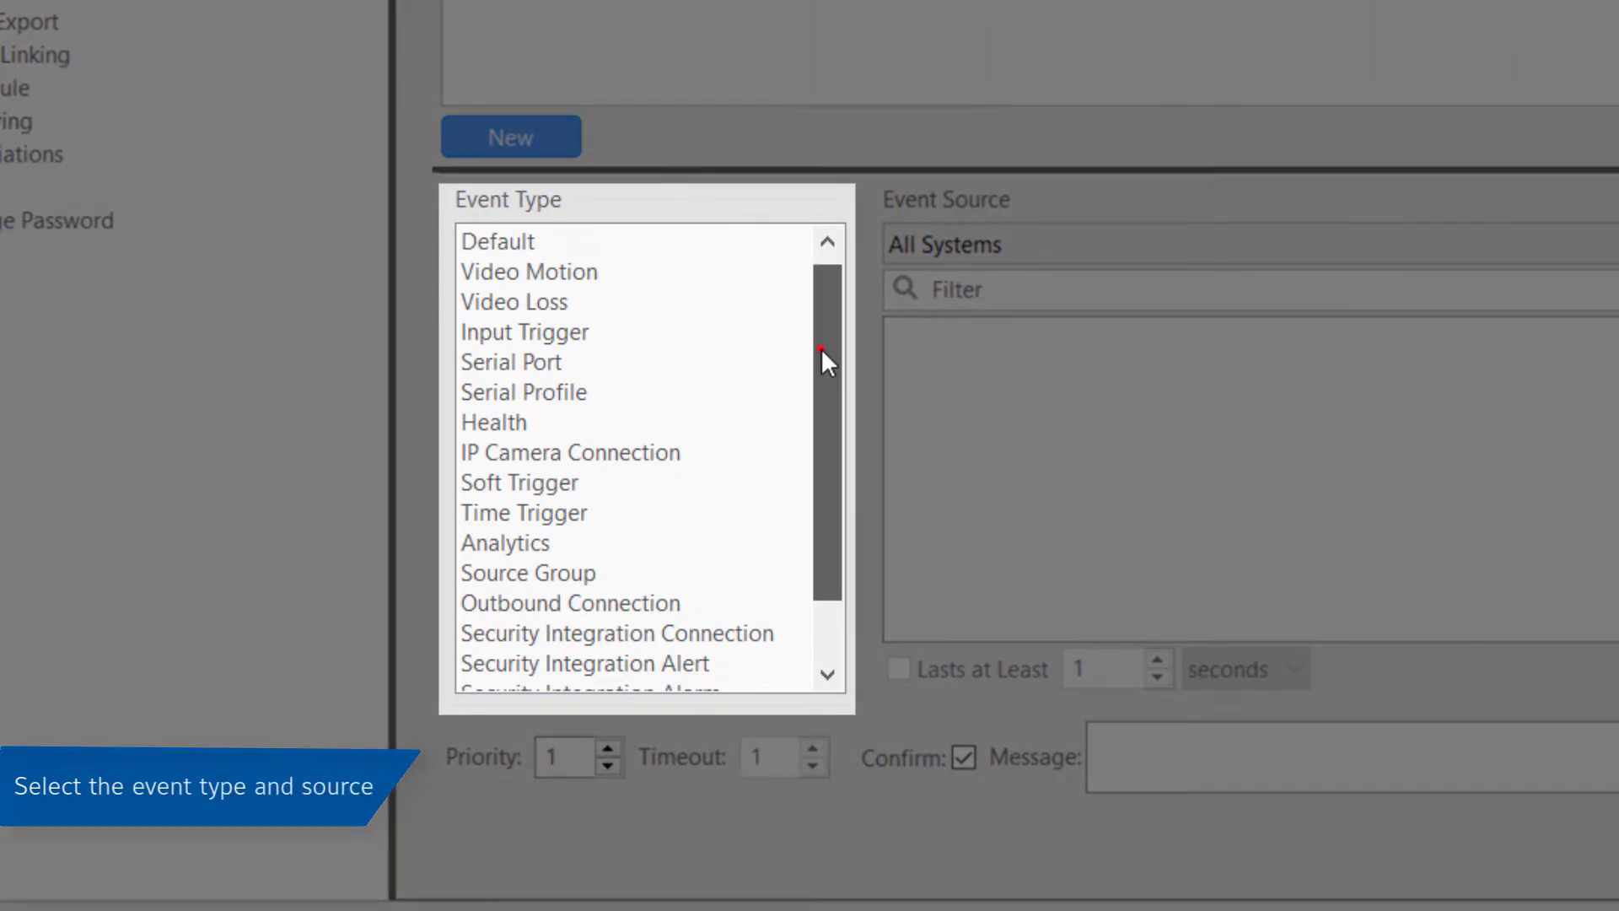
mouse_move(821, 348)
left_mouse_down()
mouse_move(823, 423)
mouse_move(825, 303)
left_mouse_up()
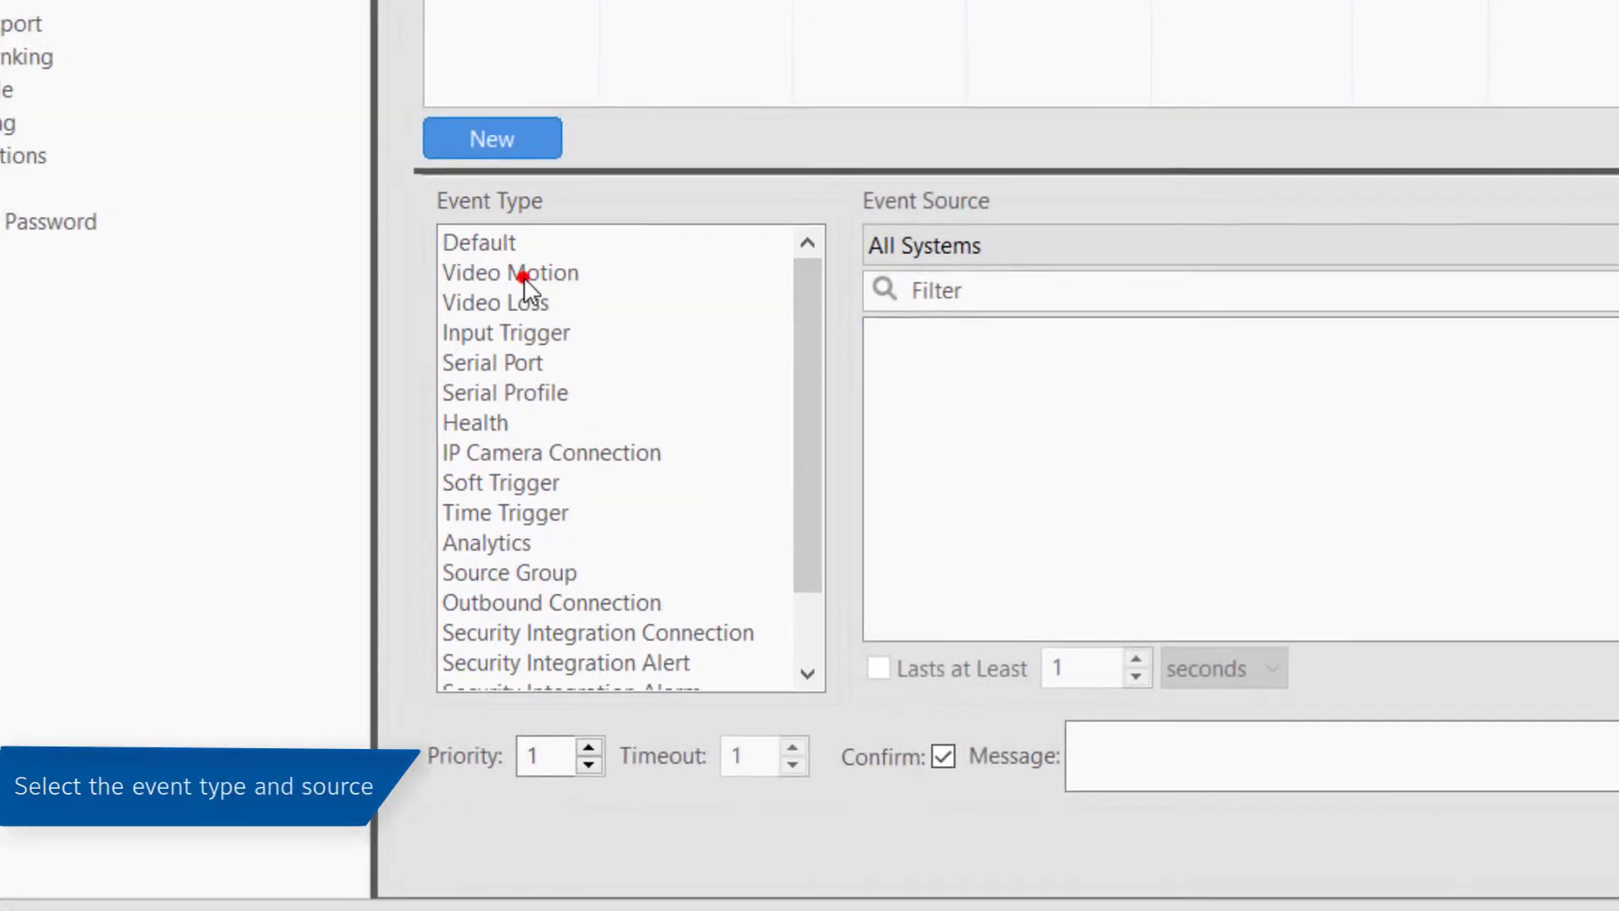
left_click(532, 274)
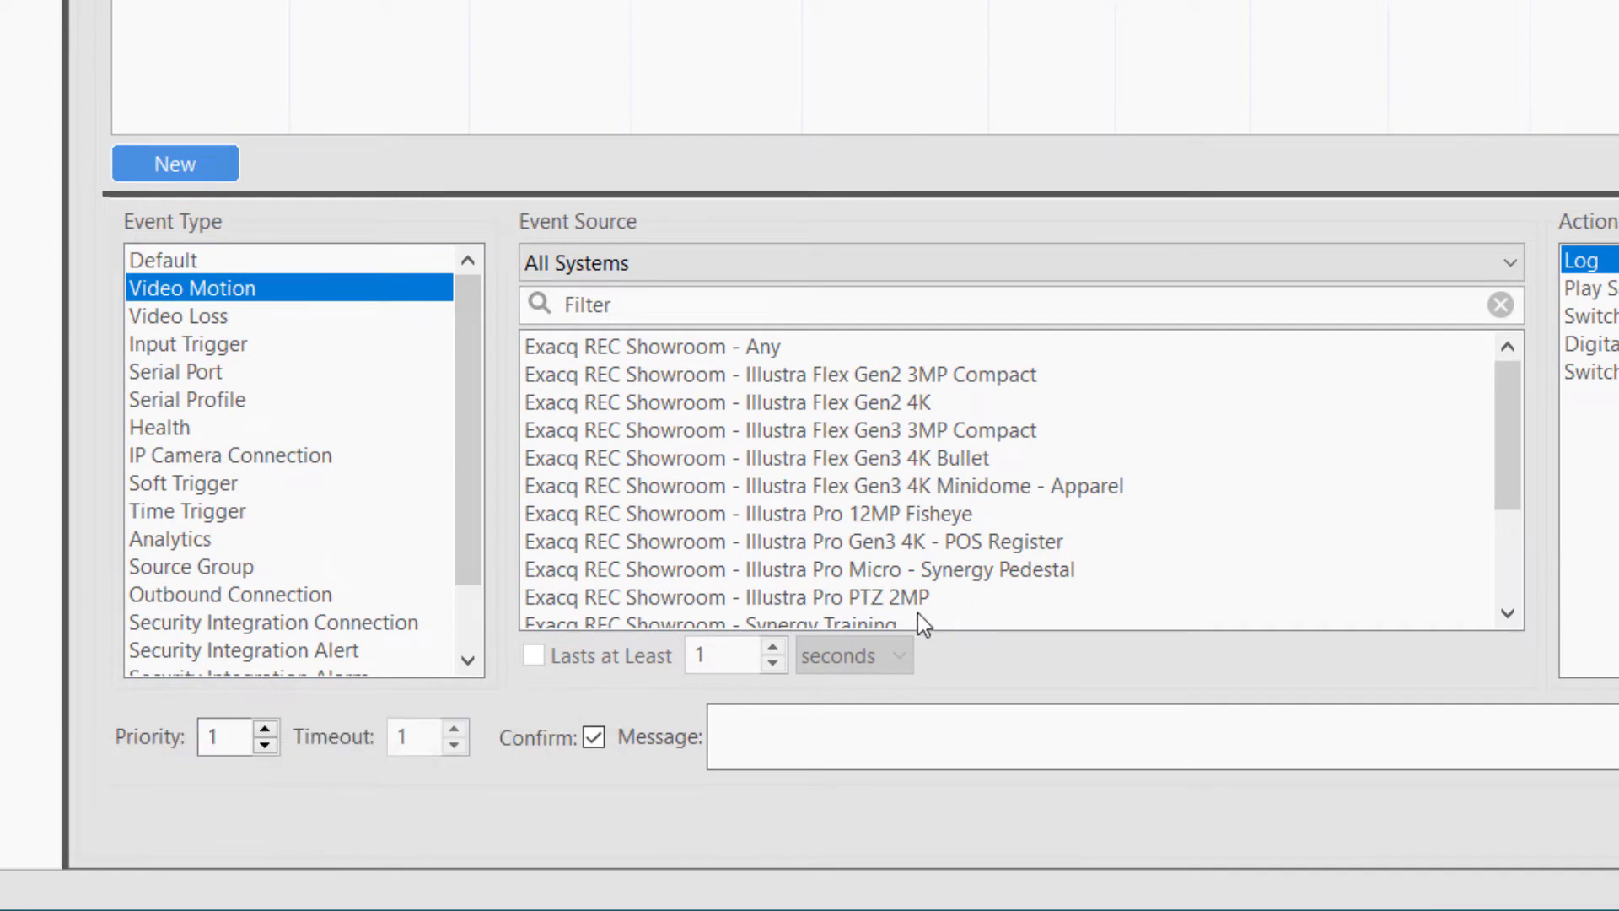
left_click(1329, 263)
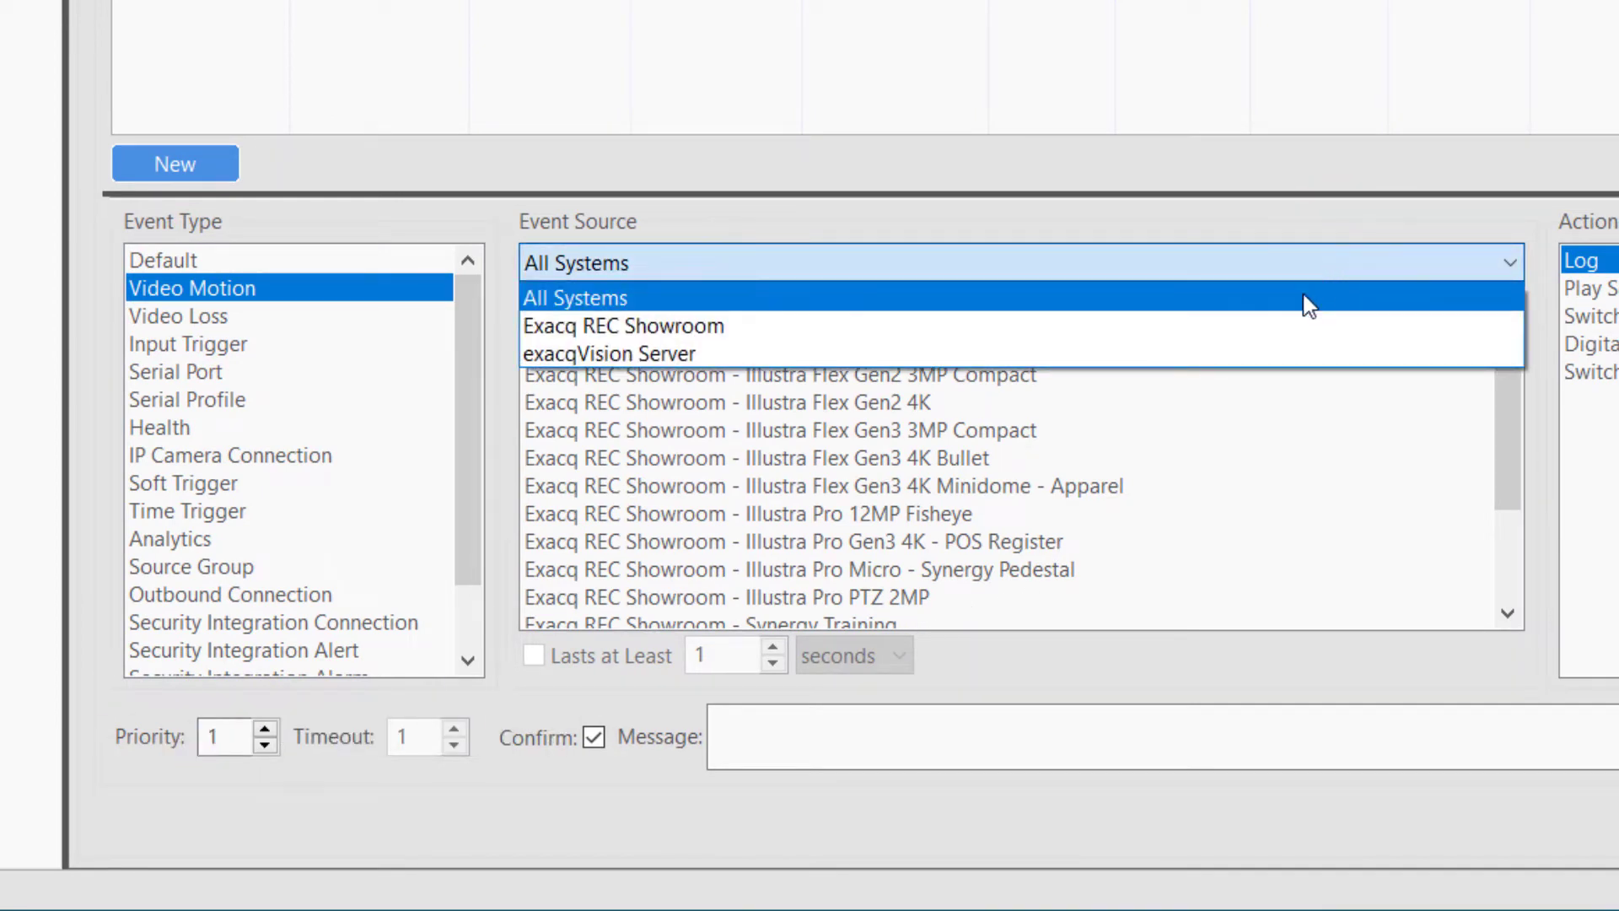
left_click(1290, 326)
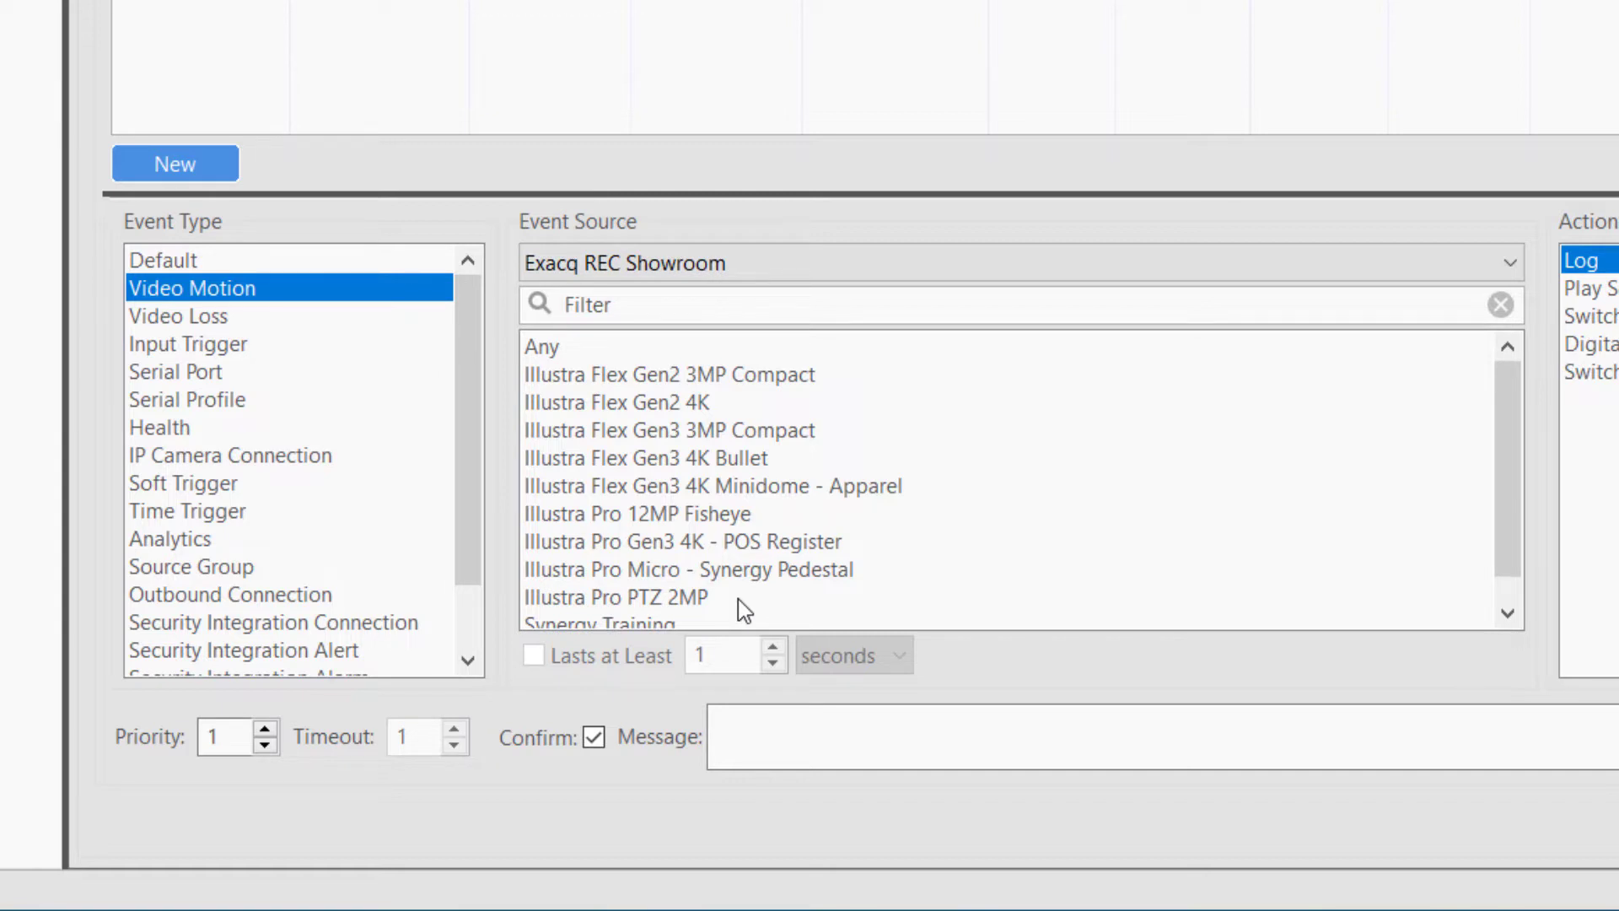
left_click(737, 597)
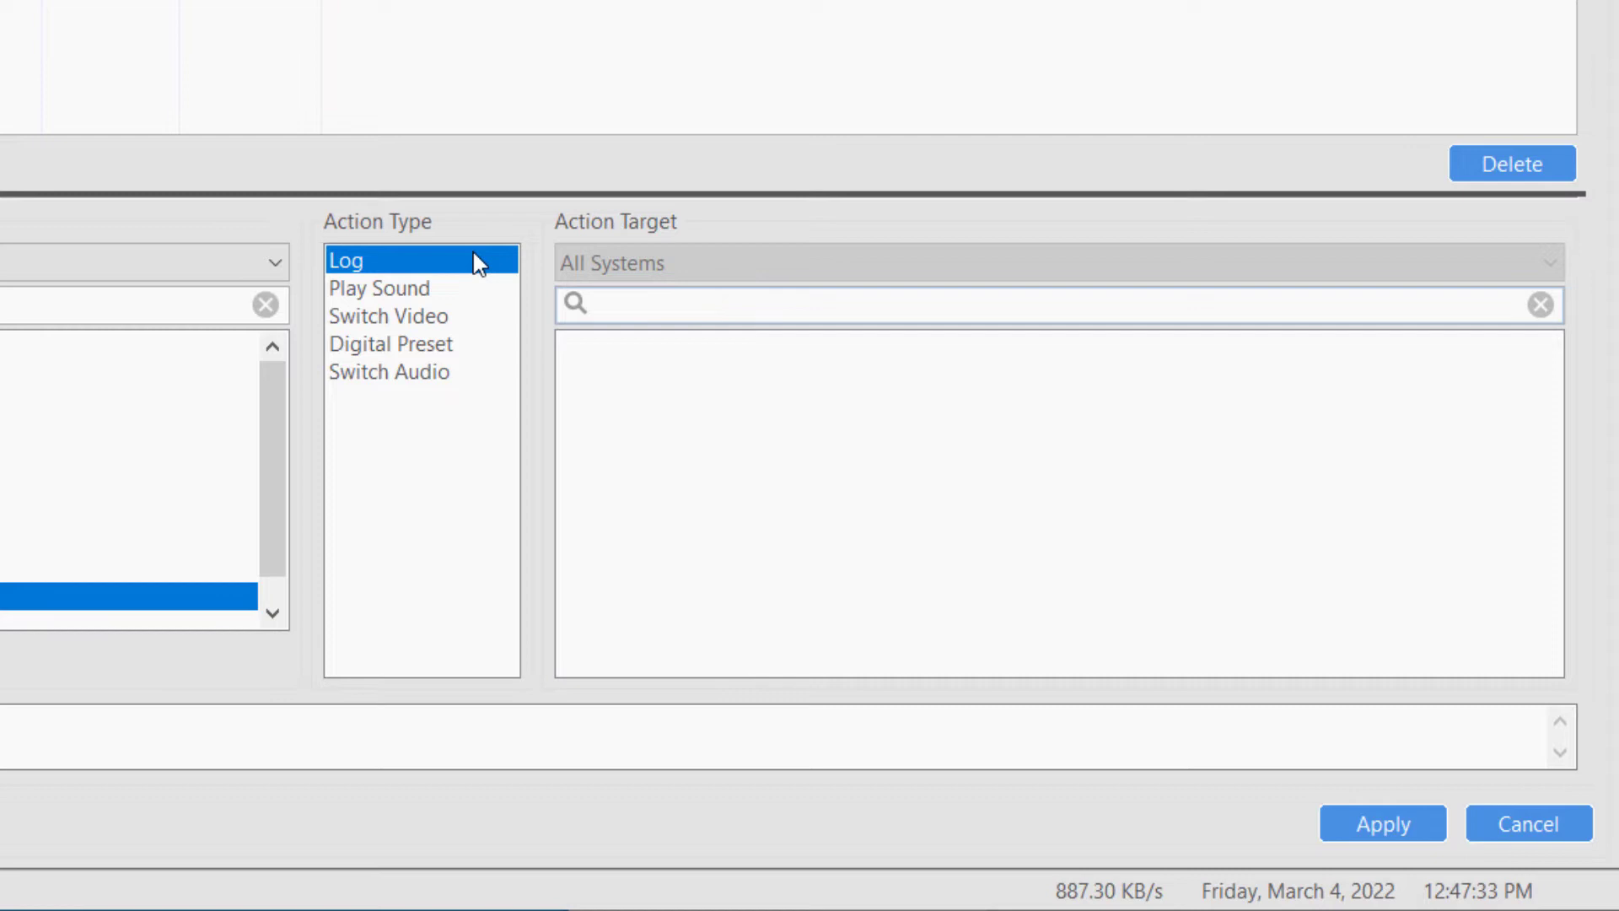
Try Play Sound, Switch Video, Switch Audio and Digital Preset actions, and toggle profile type to View
left_click(464, 294)
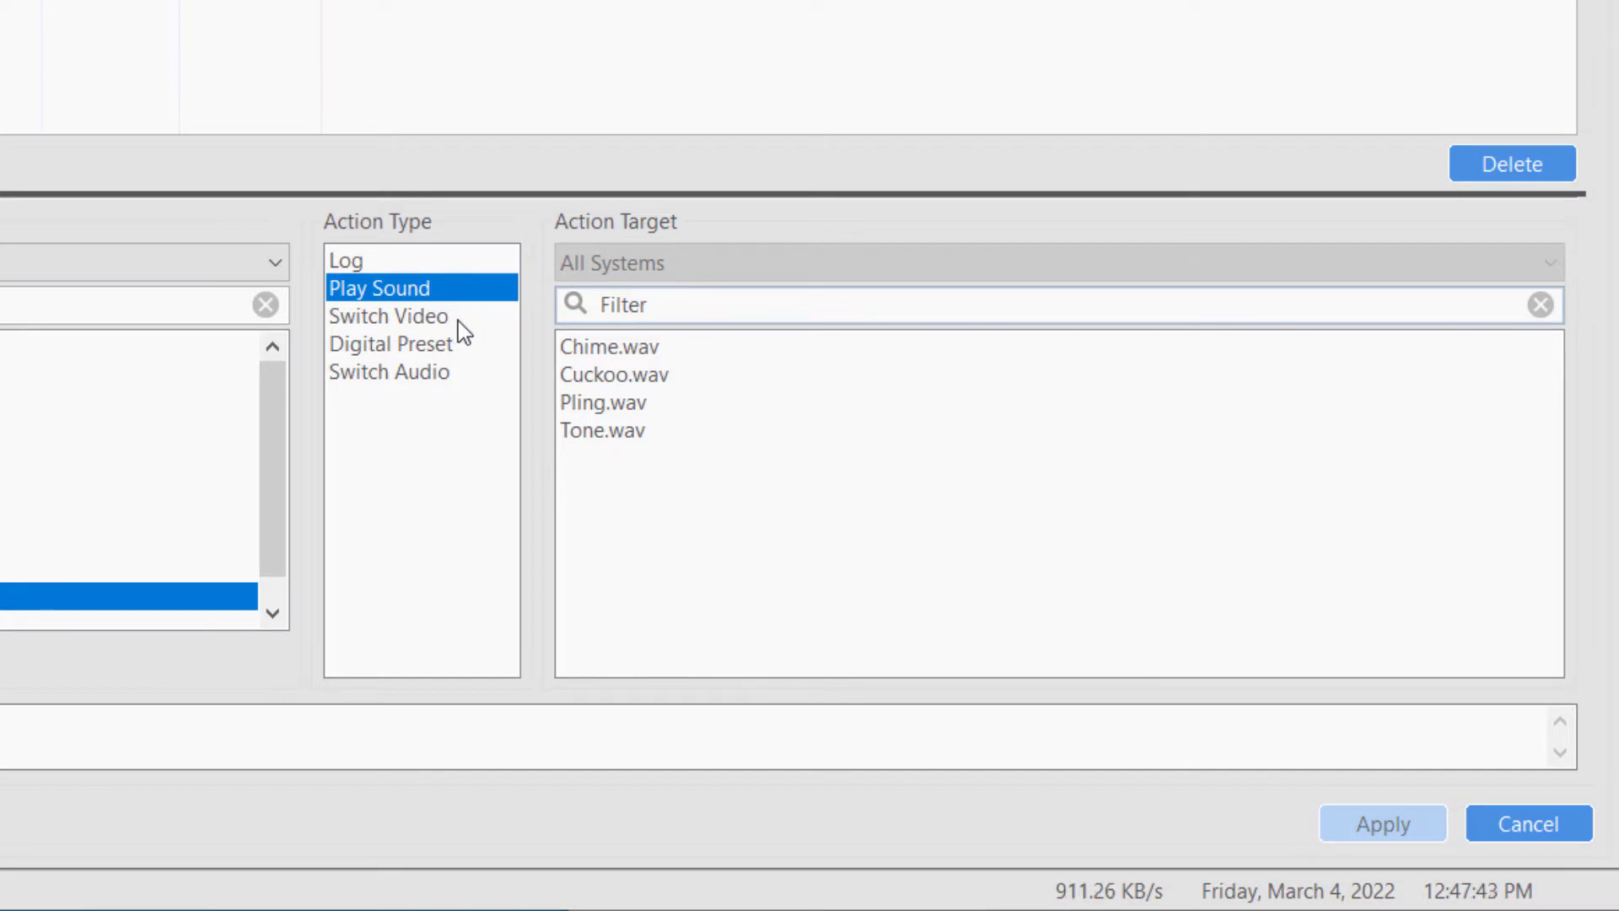
left_click(458, 319)
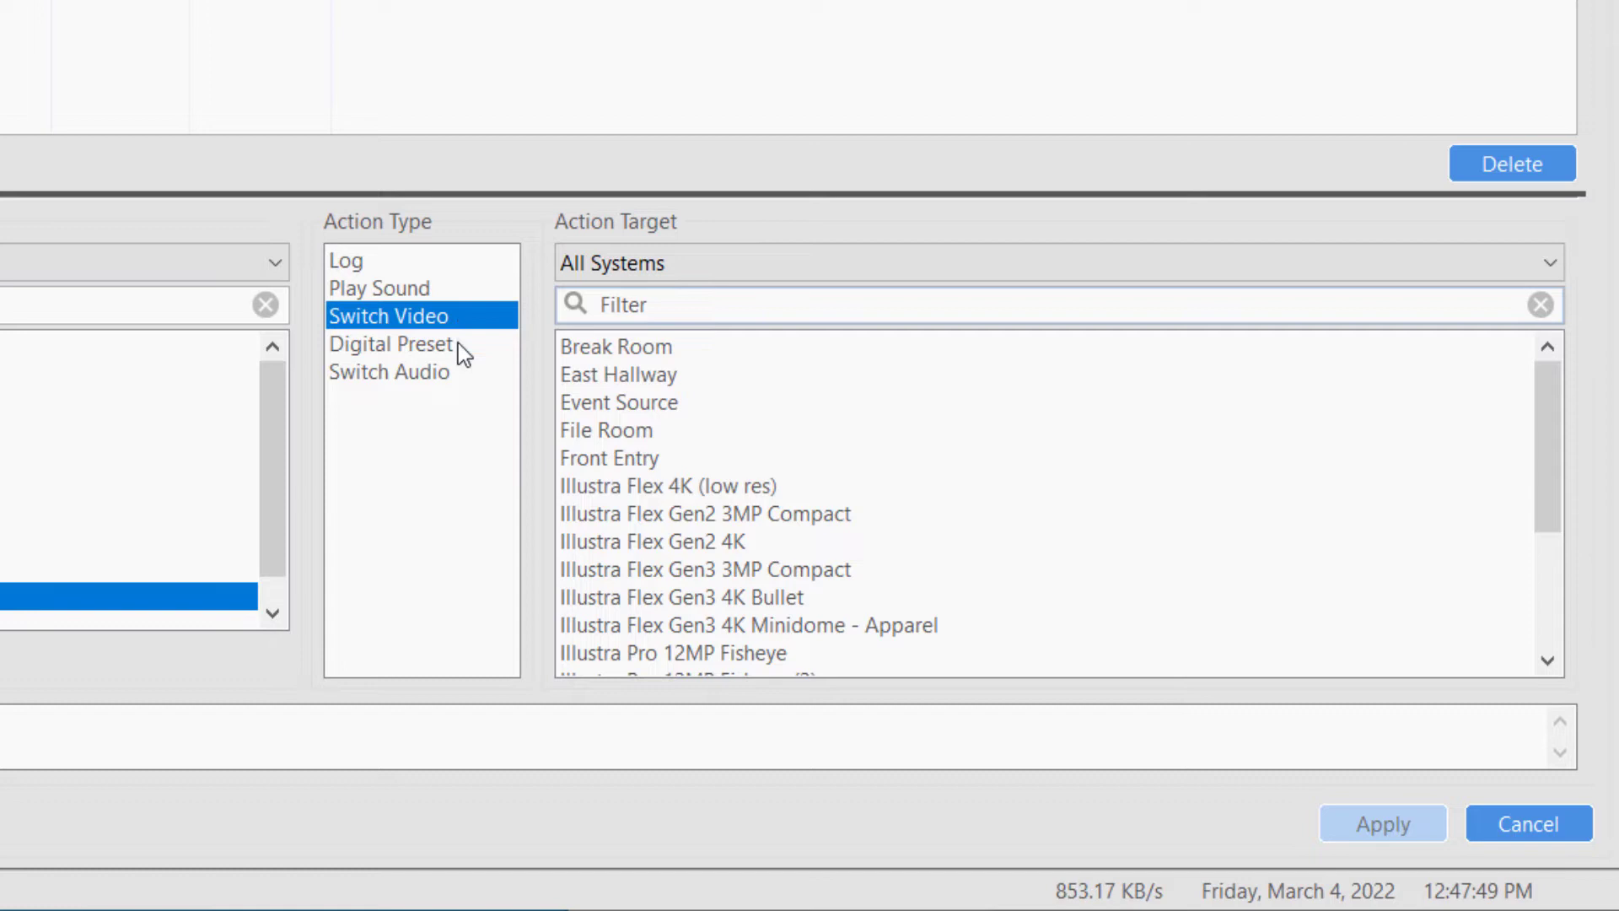
left_click(459, 370)
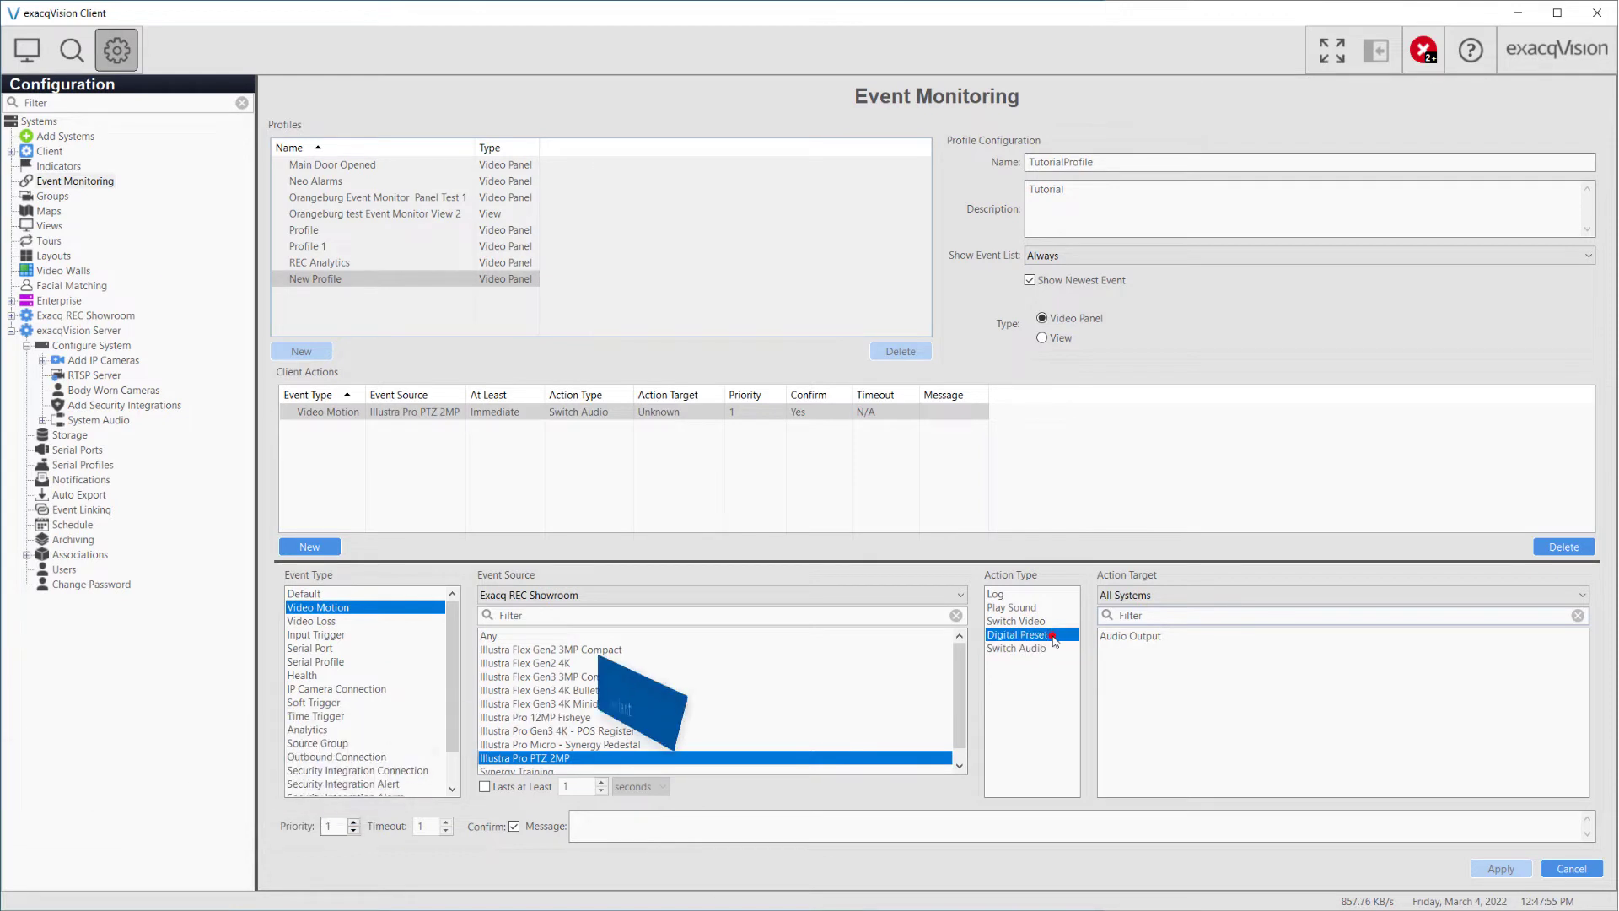
left_click(1053, 635)
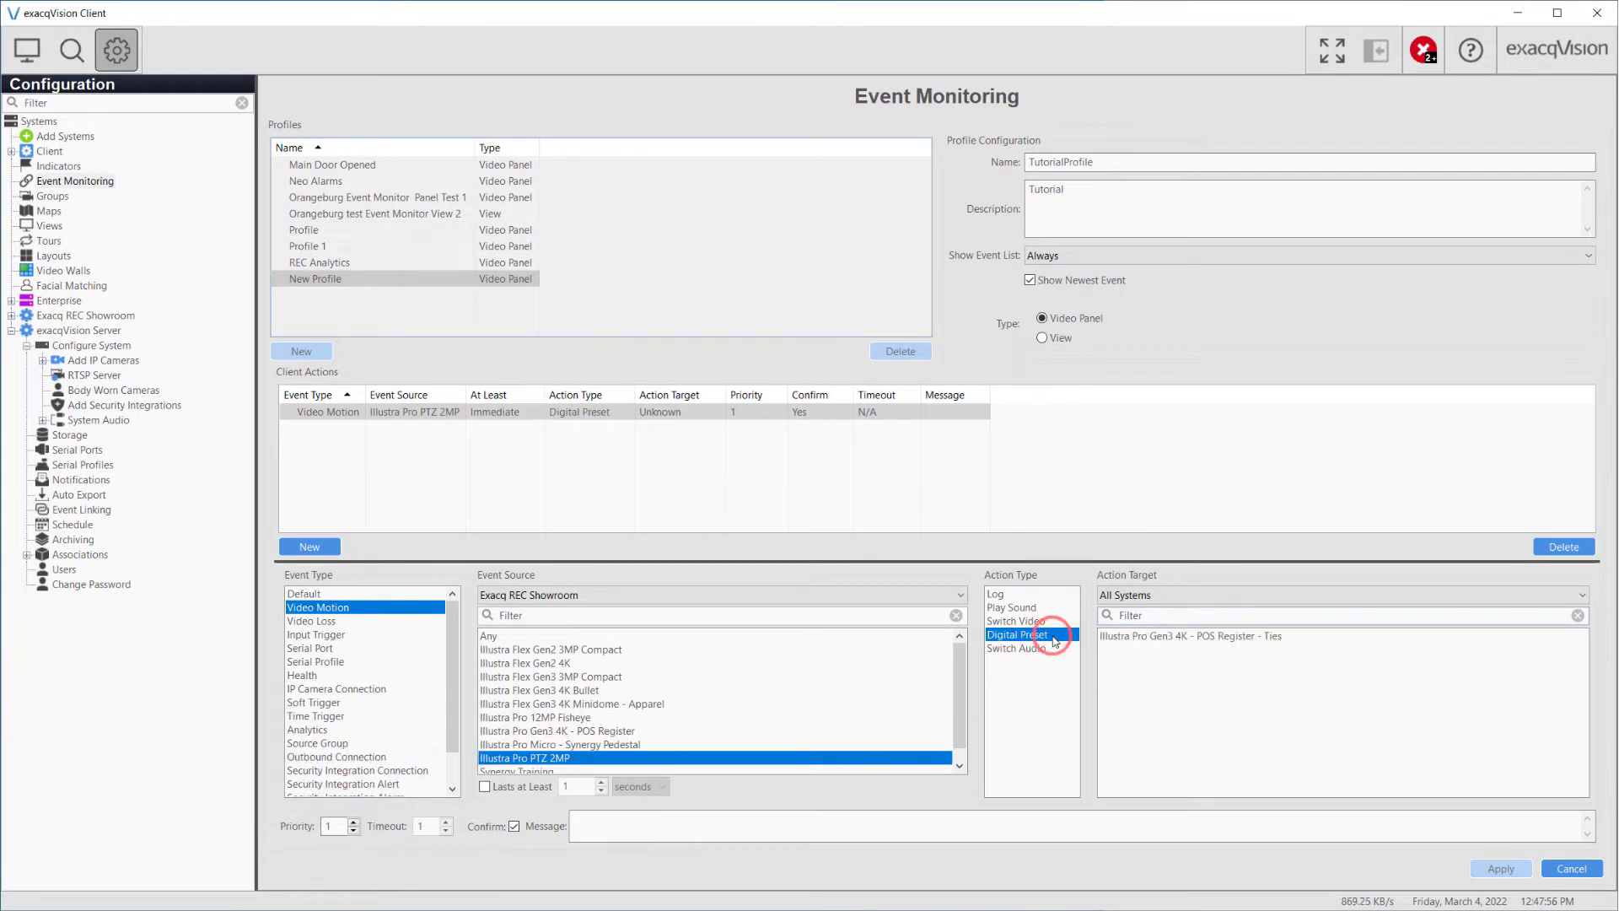
left_click(1061, 339)
left_click(1010, 649)
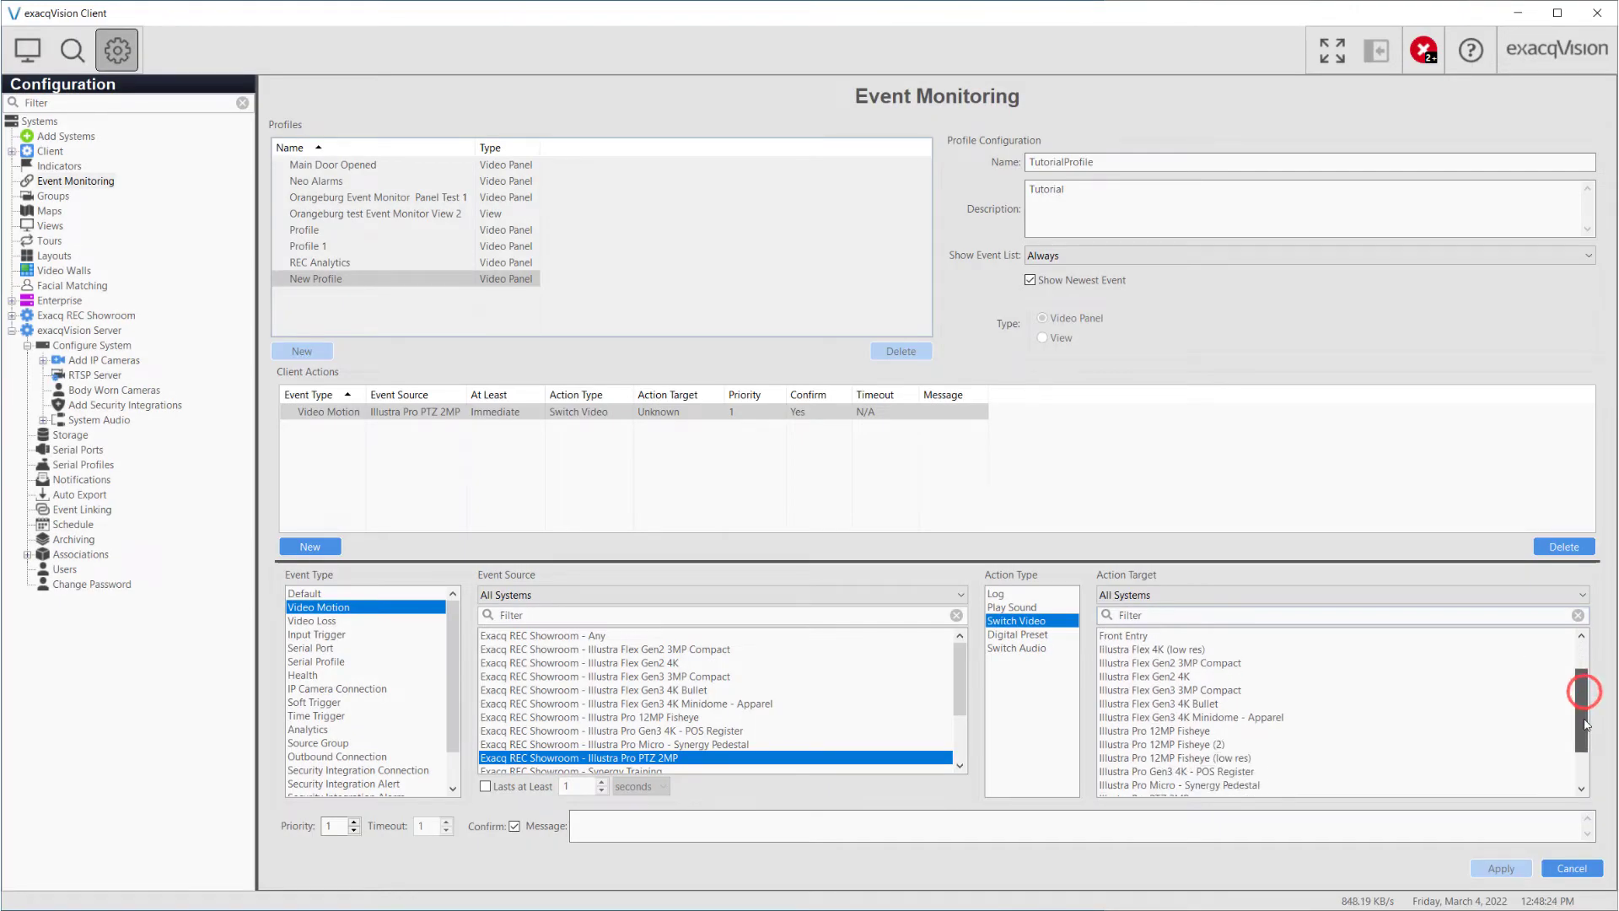
Target Illustra Pro PTZ 2MP on Exacq REC Showroom, then add a second client action
left_click(1519, 595)
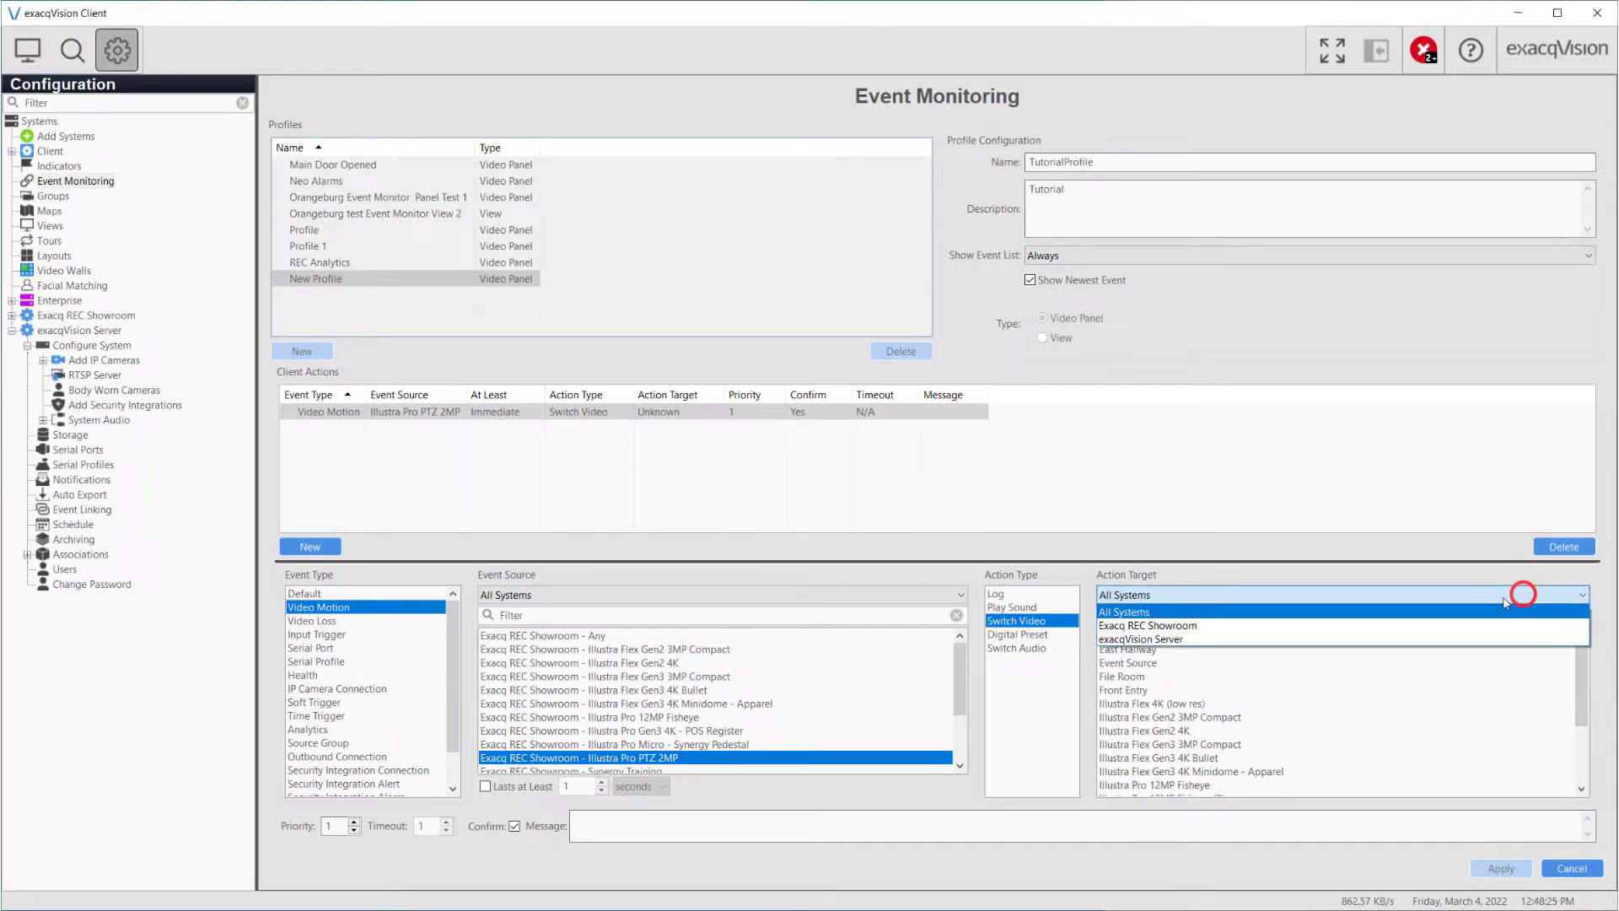
left_click(1440, 625)
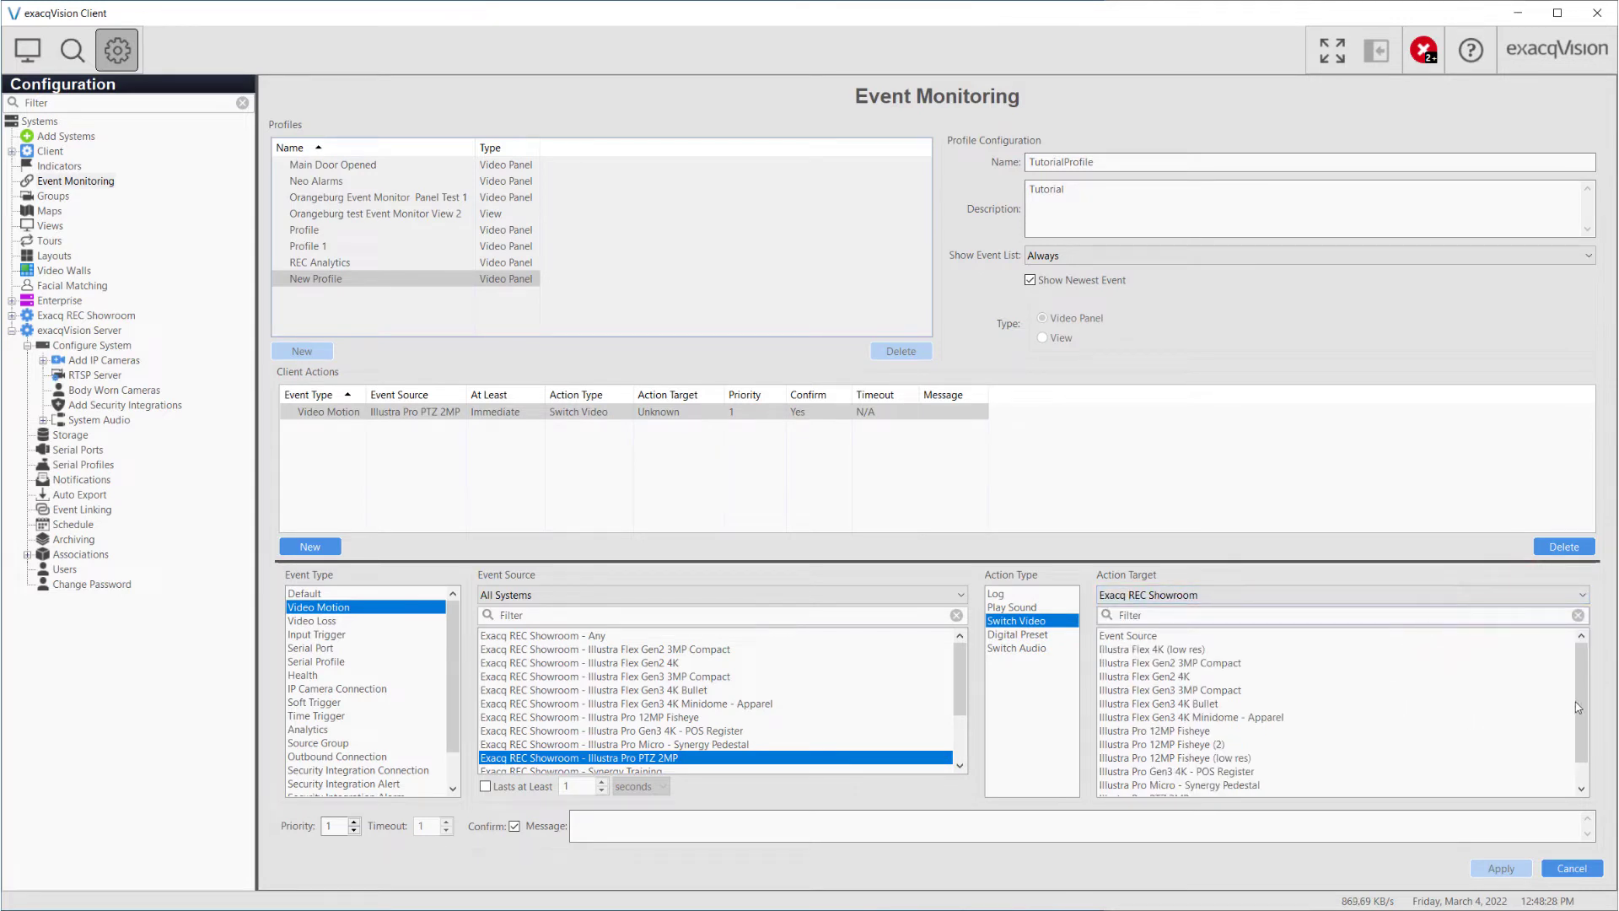
left_click_drag(1576, 706, 1577, 724)
left_click(1213, 772)
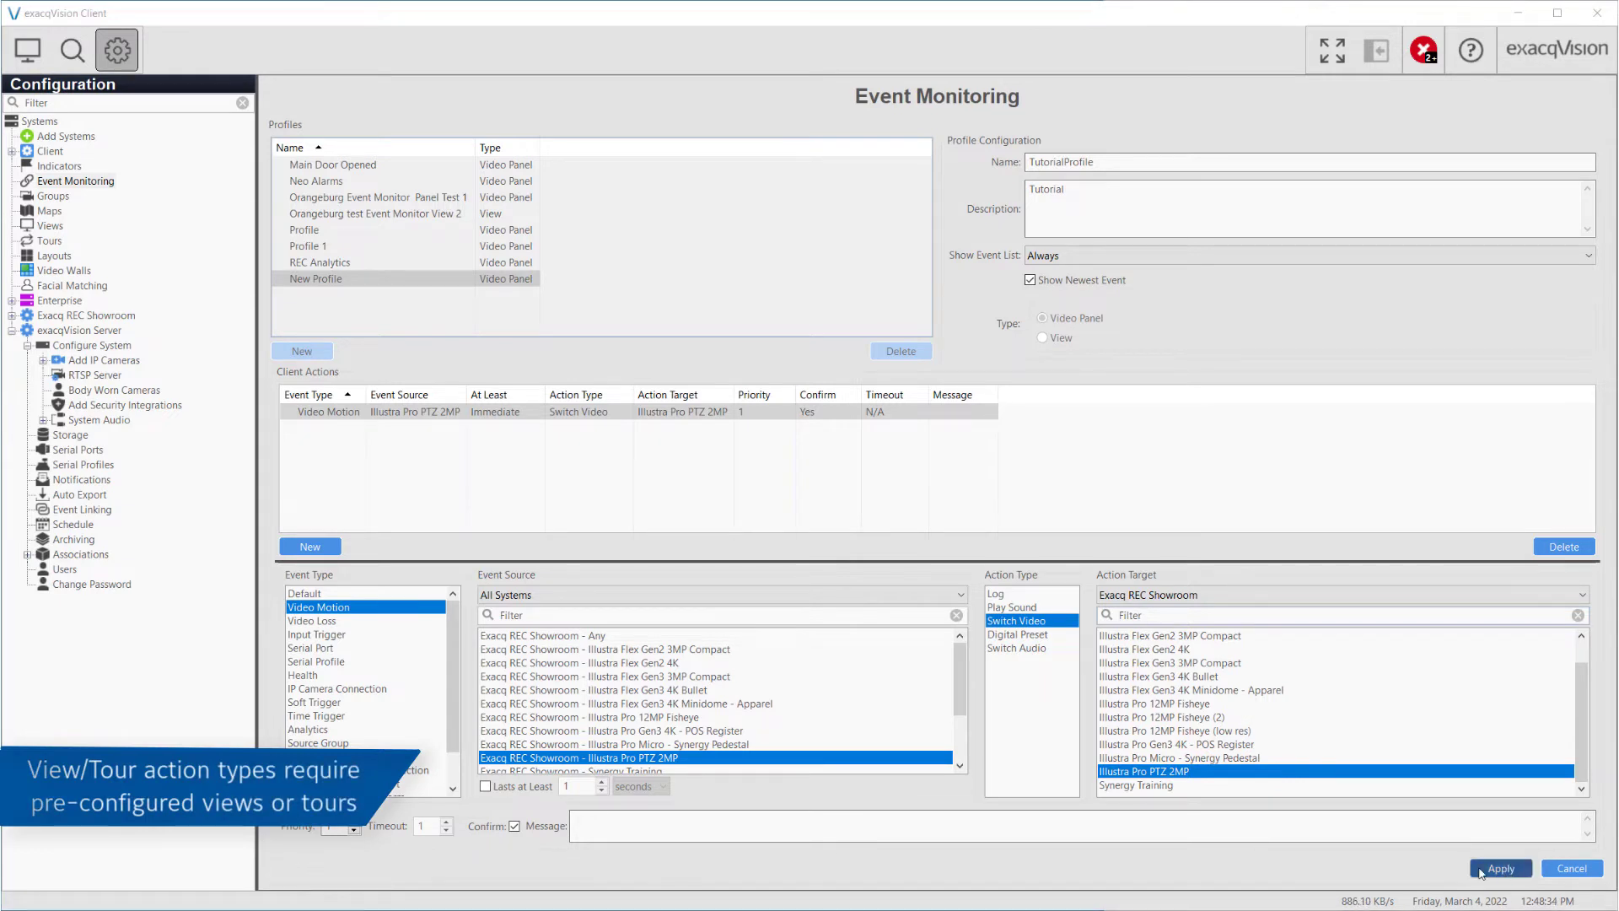
left_click(311, 546)
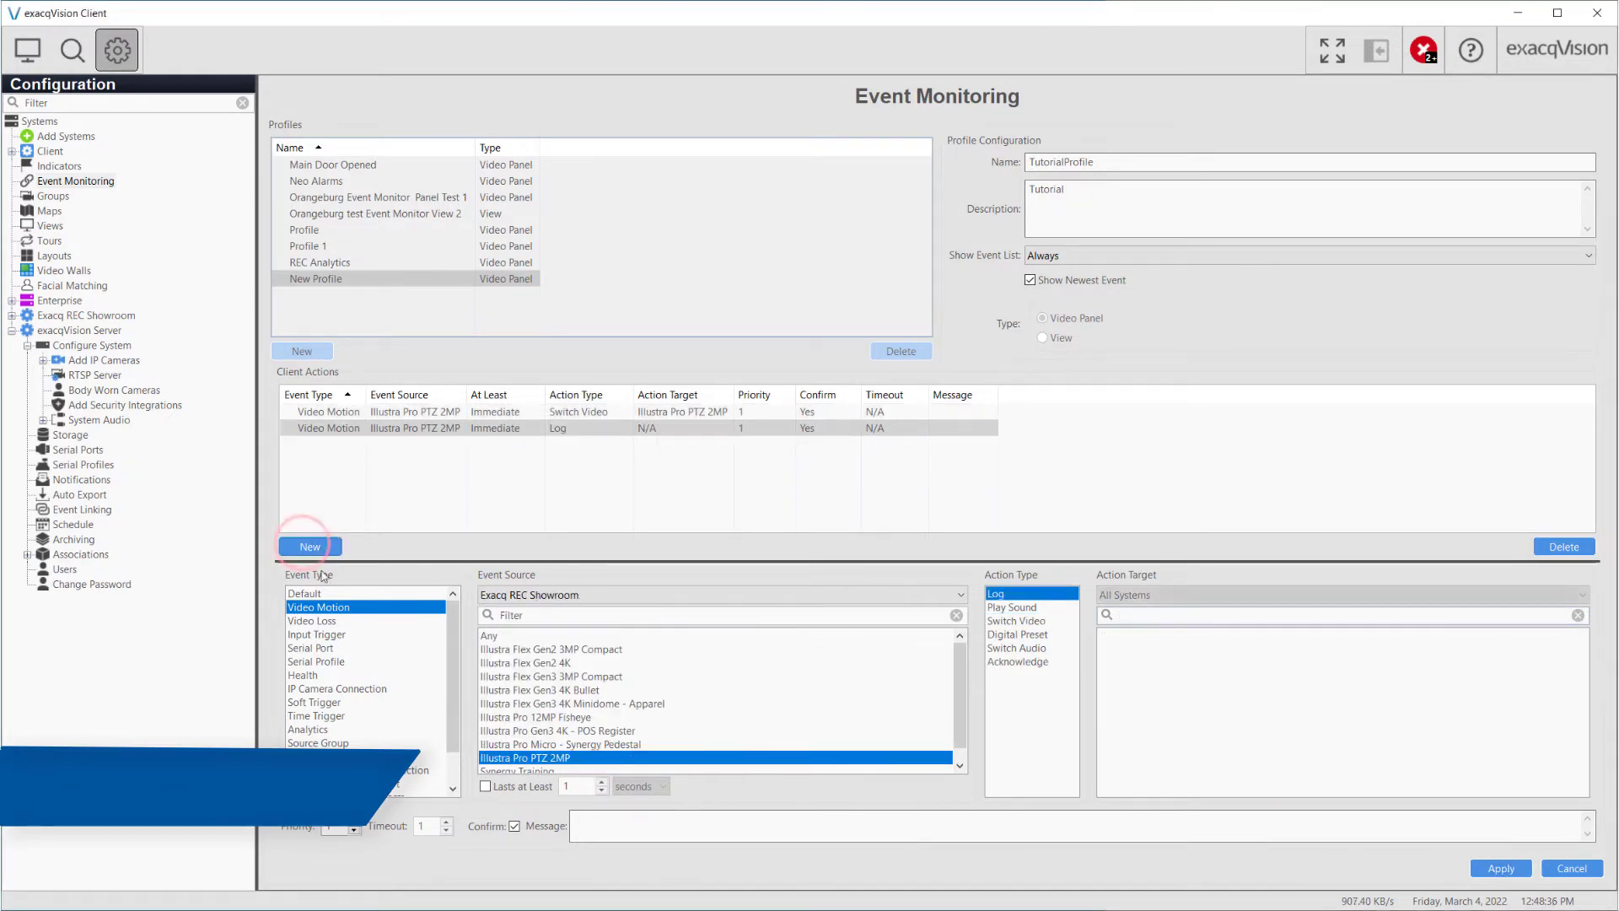
Set motion on Illustra Flex Gen2 4K to switch video to that camera, and apply
left_click(349, 615)
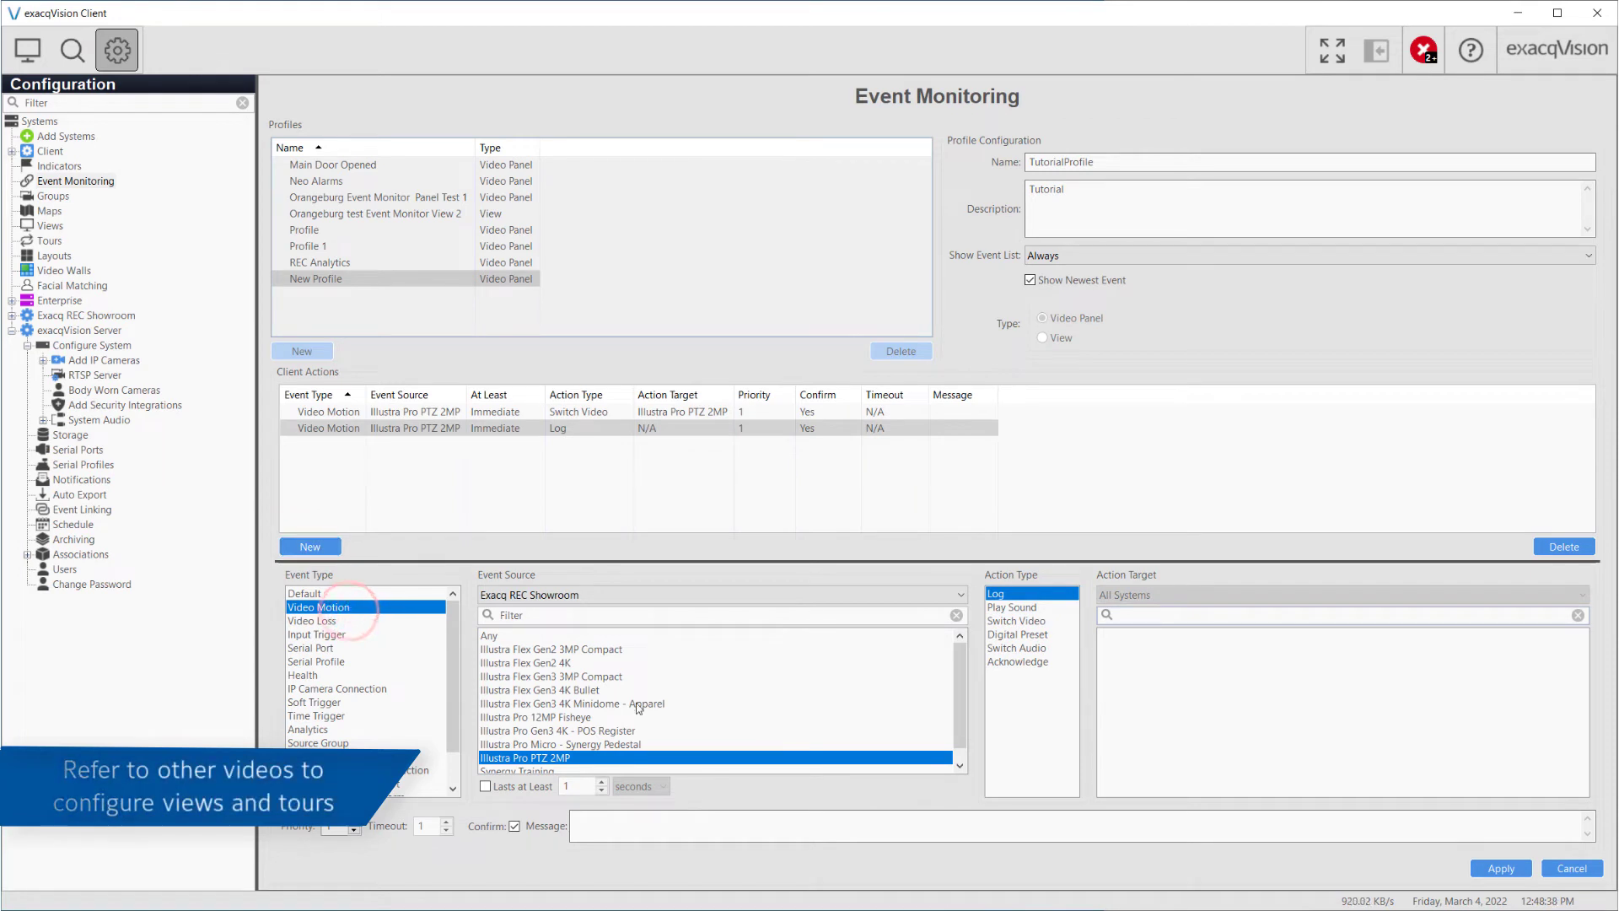
left_click(572, 663)
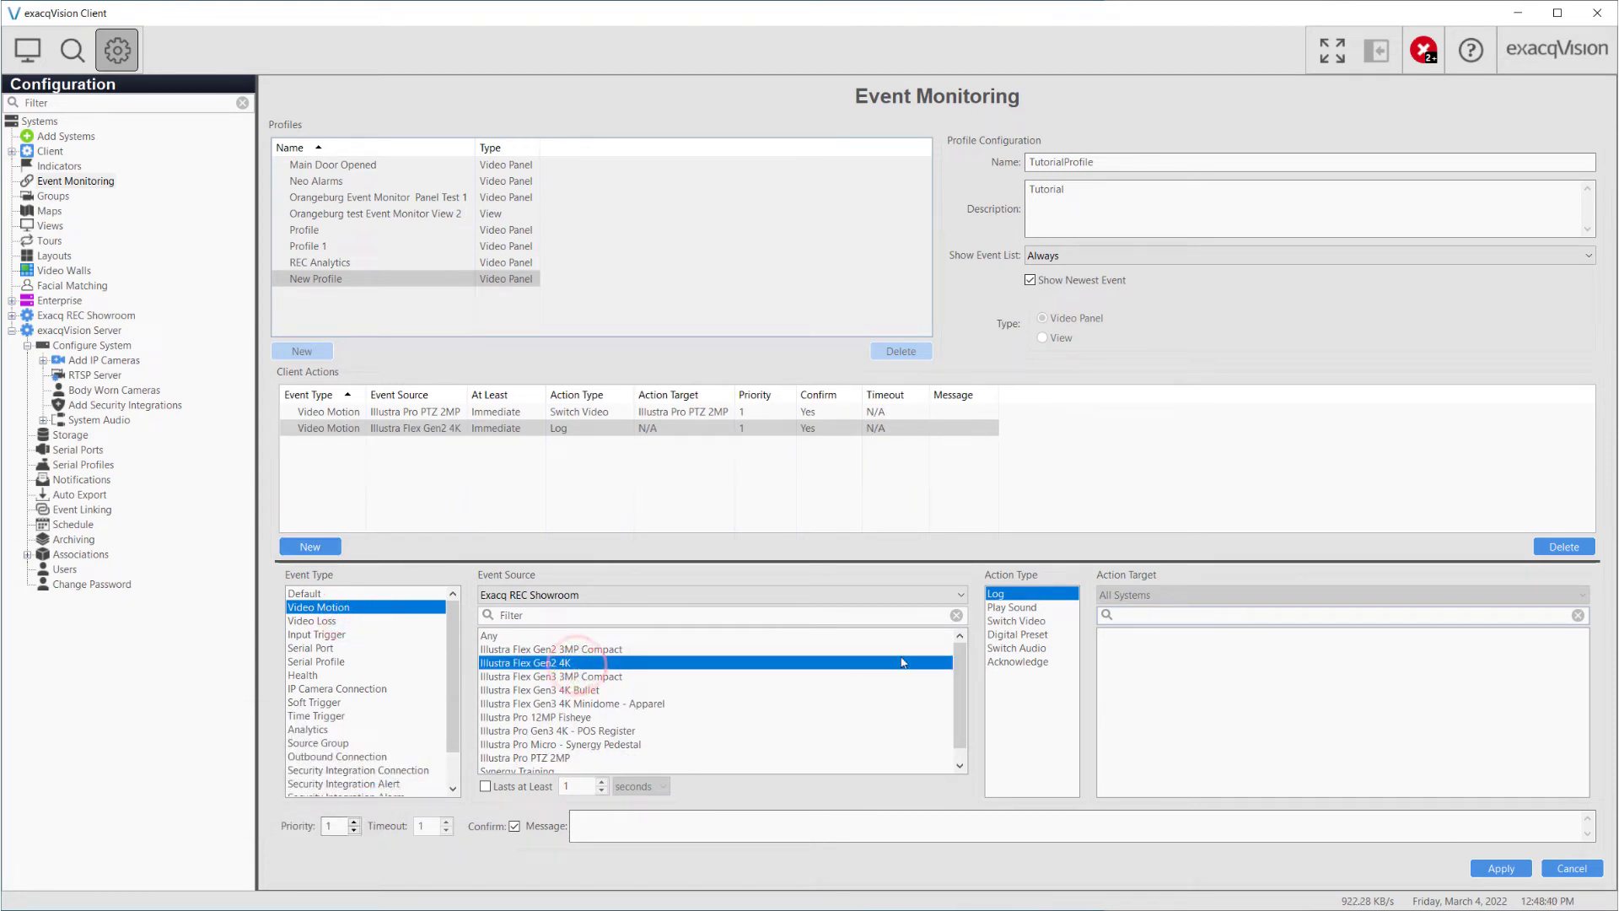
left_click(1024, 621)
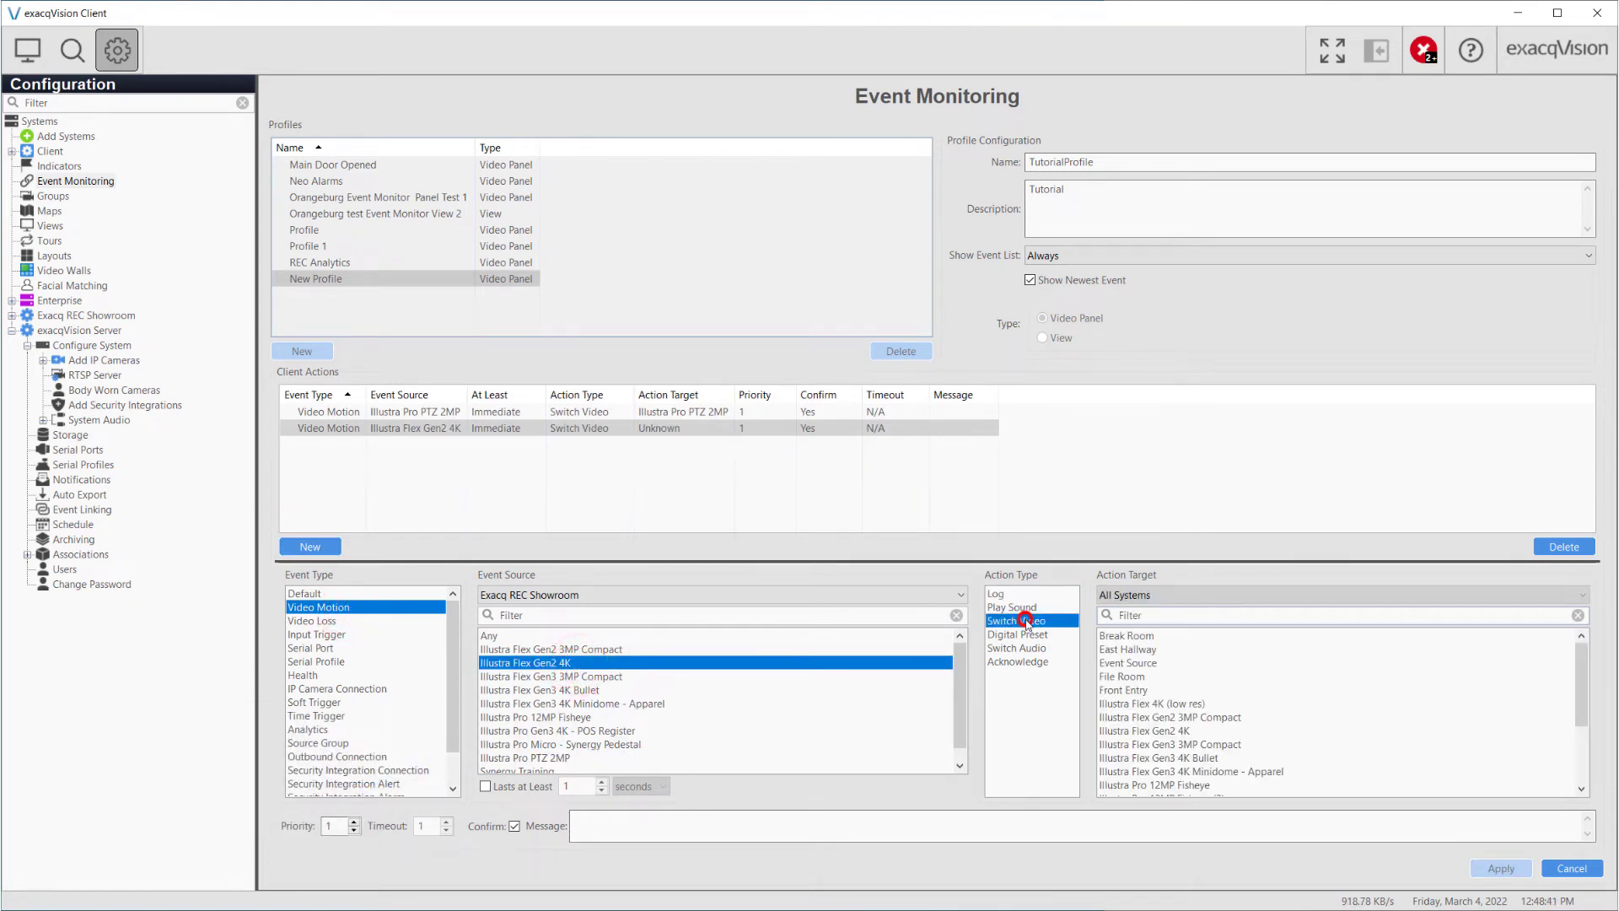
left_click(1161, 732)
left_click(1487, 870)
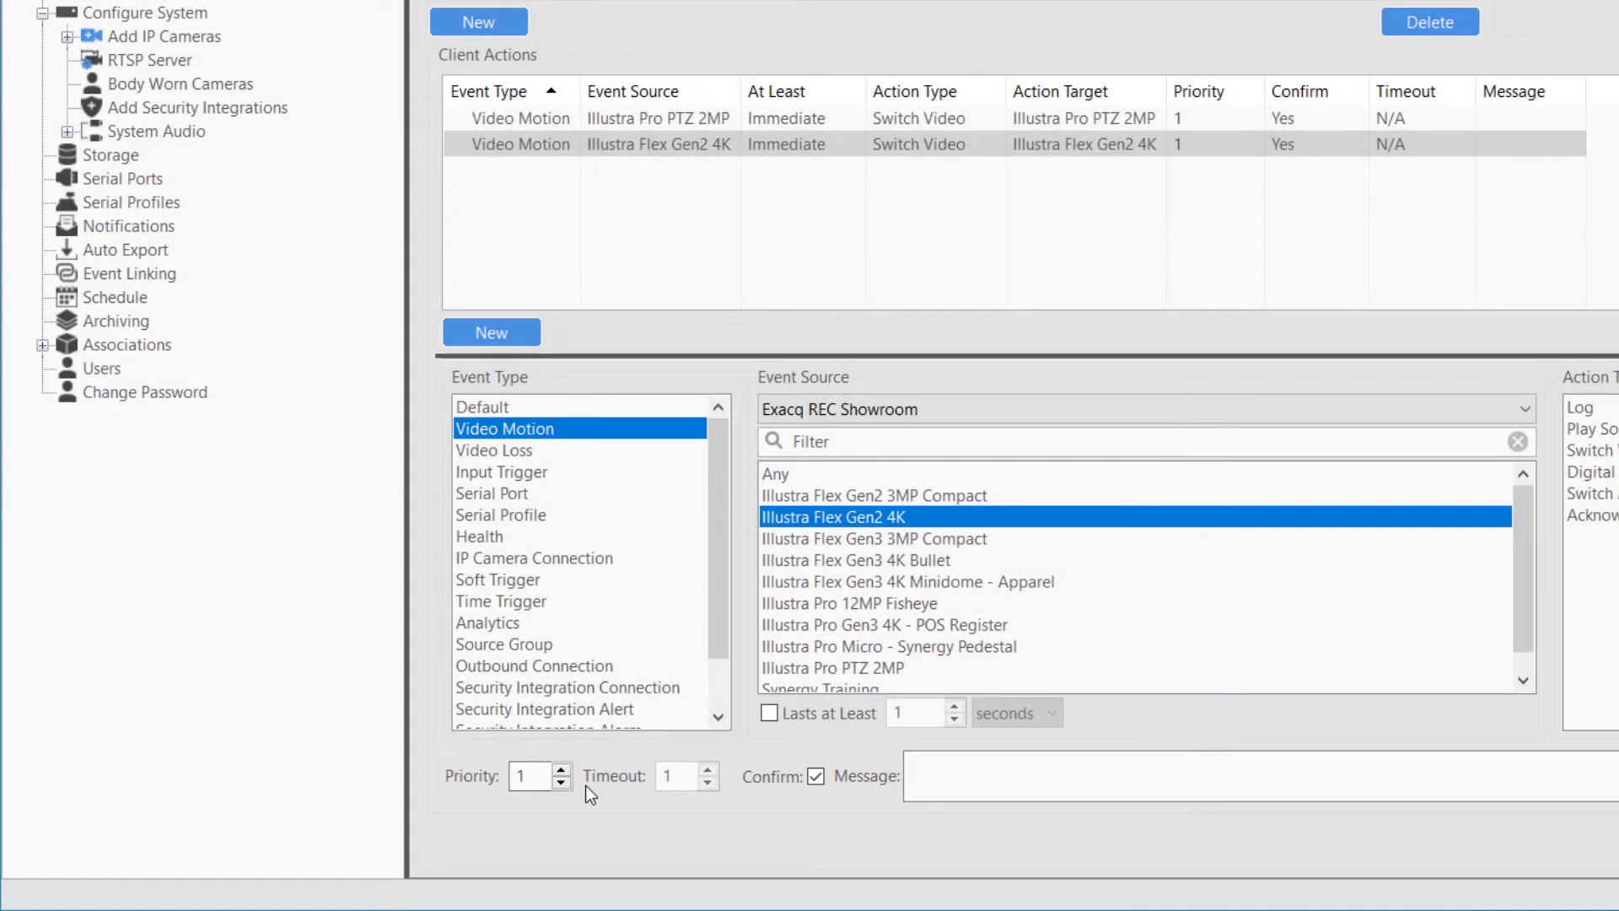
left_click(560, 769)
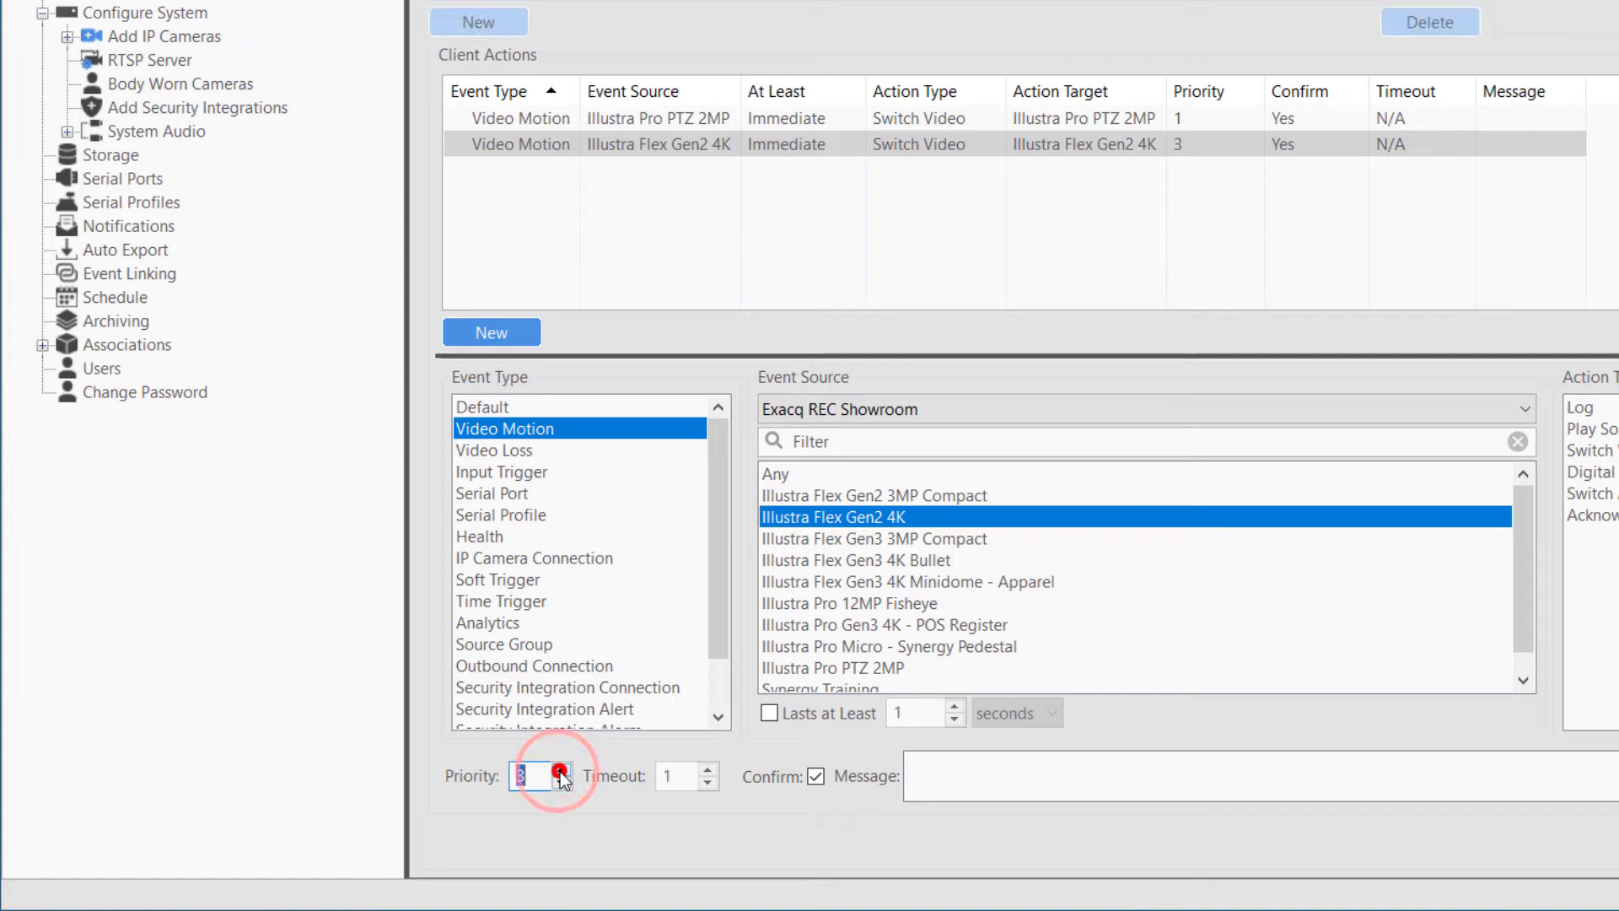
left_click(560, 780)
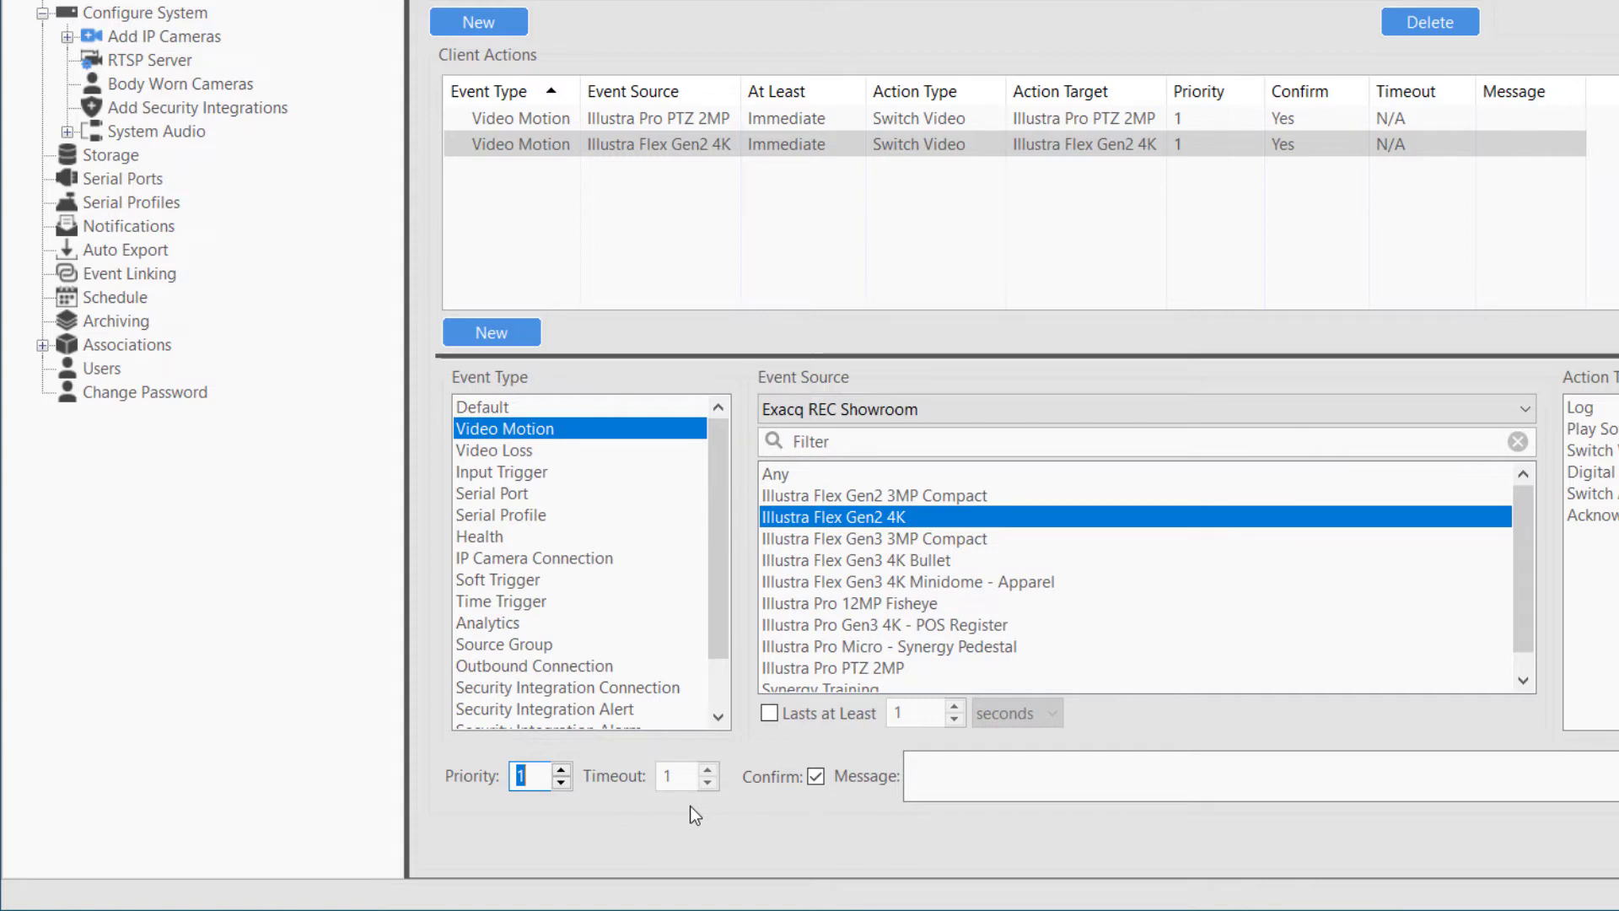
left_click(690, 840)
left_click(817, 779)
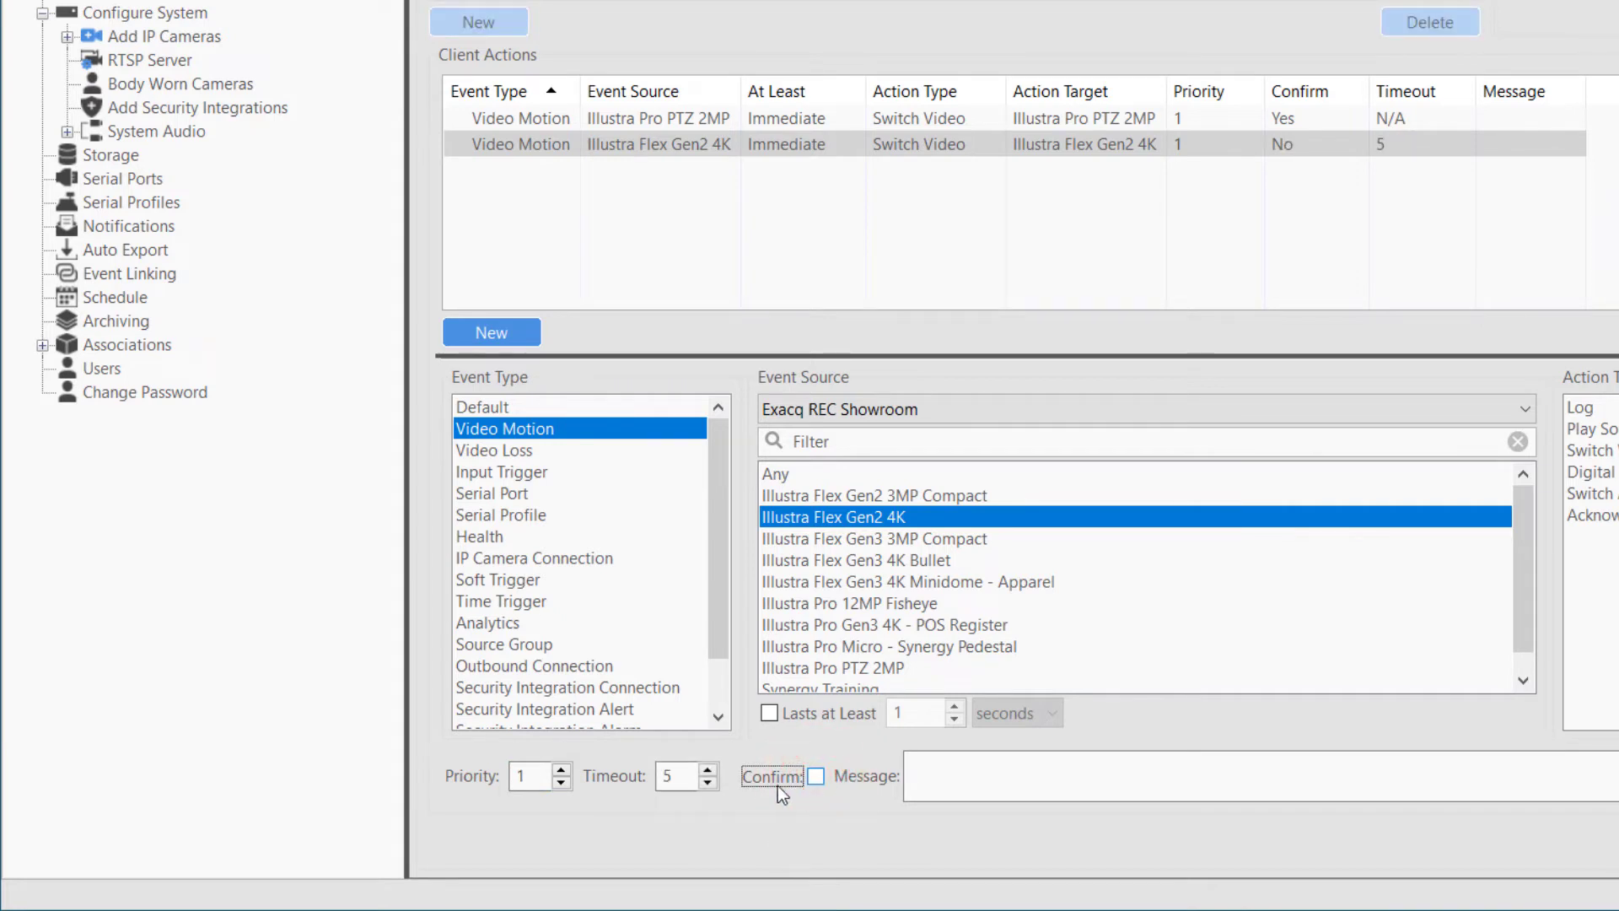
left_click(711, 781)
left_click(711, 780)
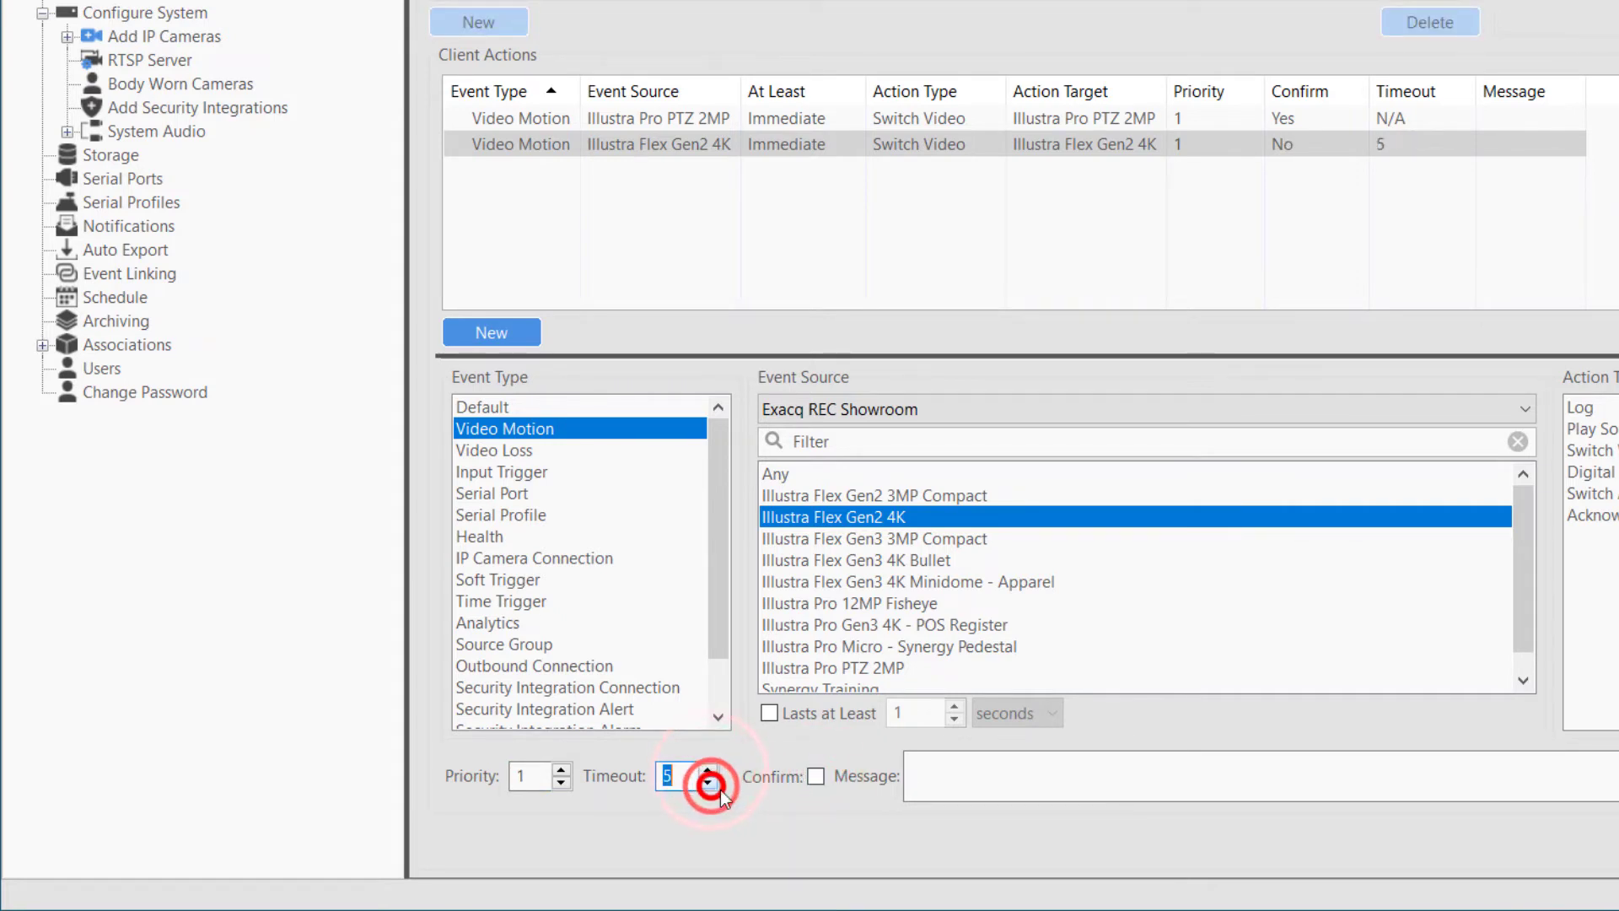
type("1")
left_click(821, 778)
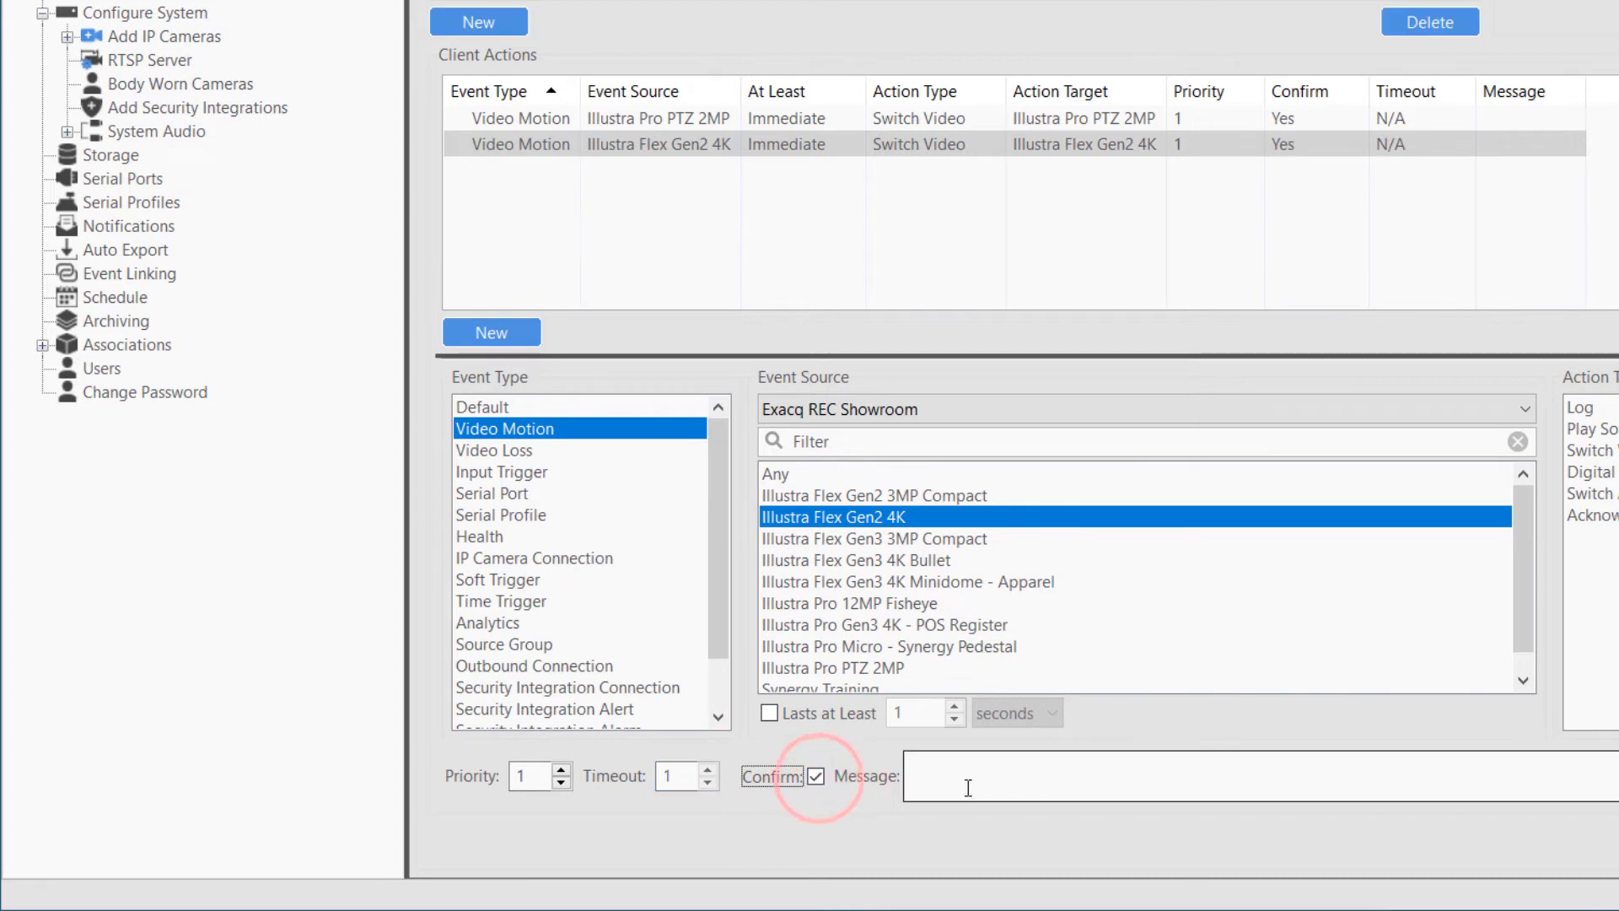
left_click(973, 780)
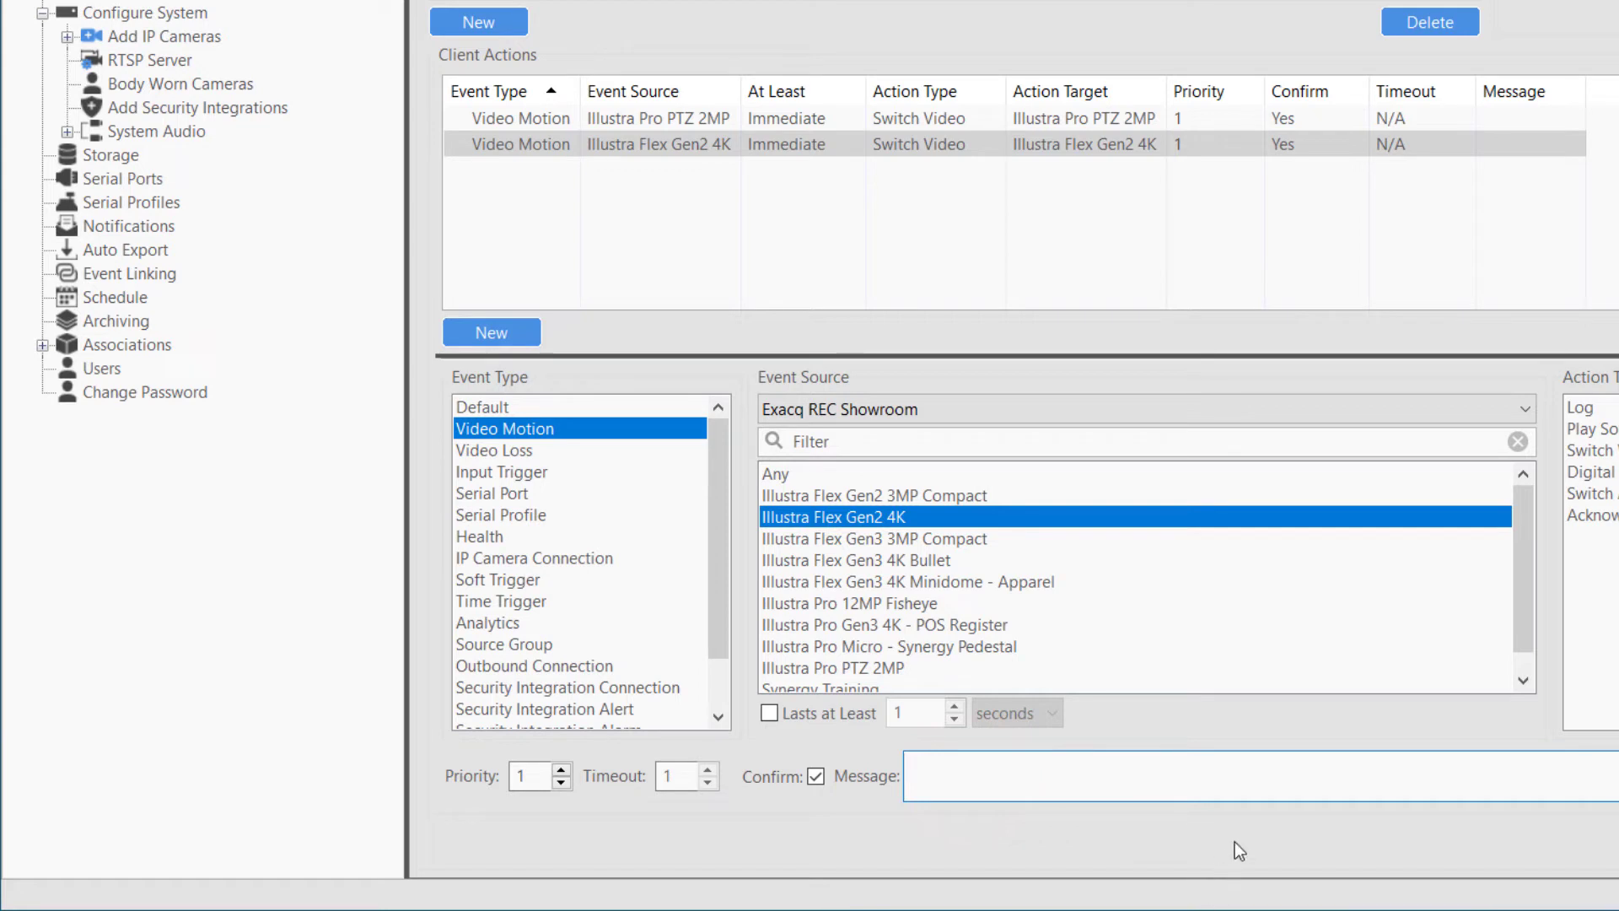
type("Ch")
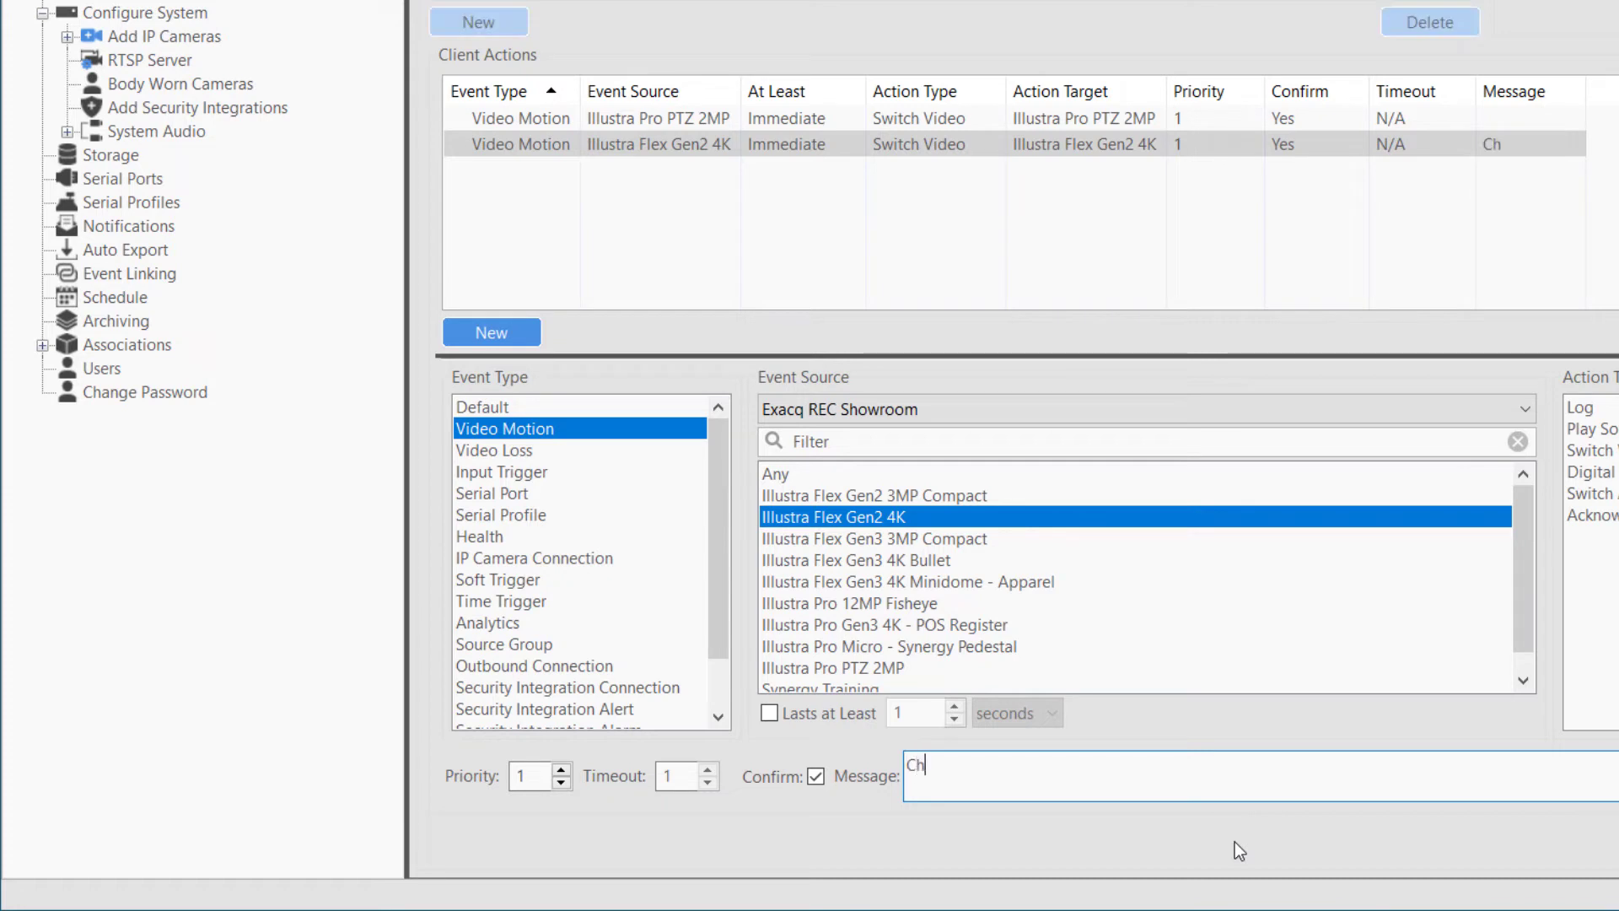
type("eck Entry Door")
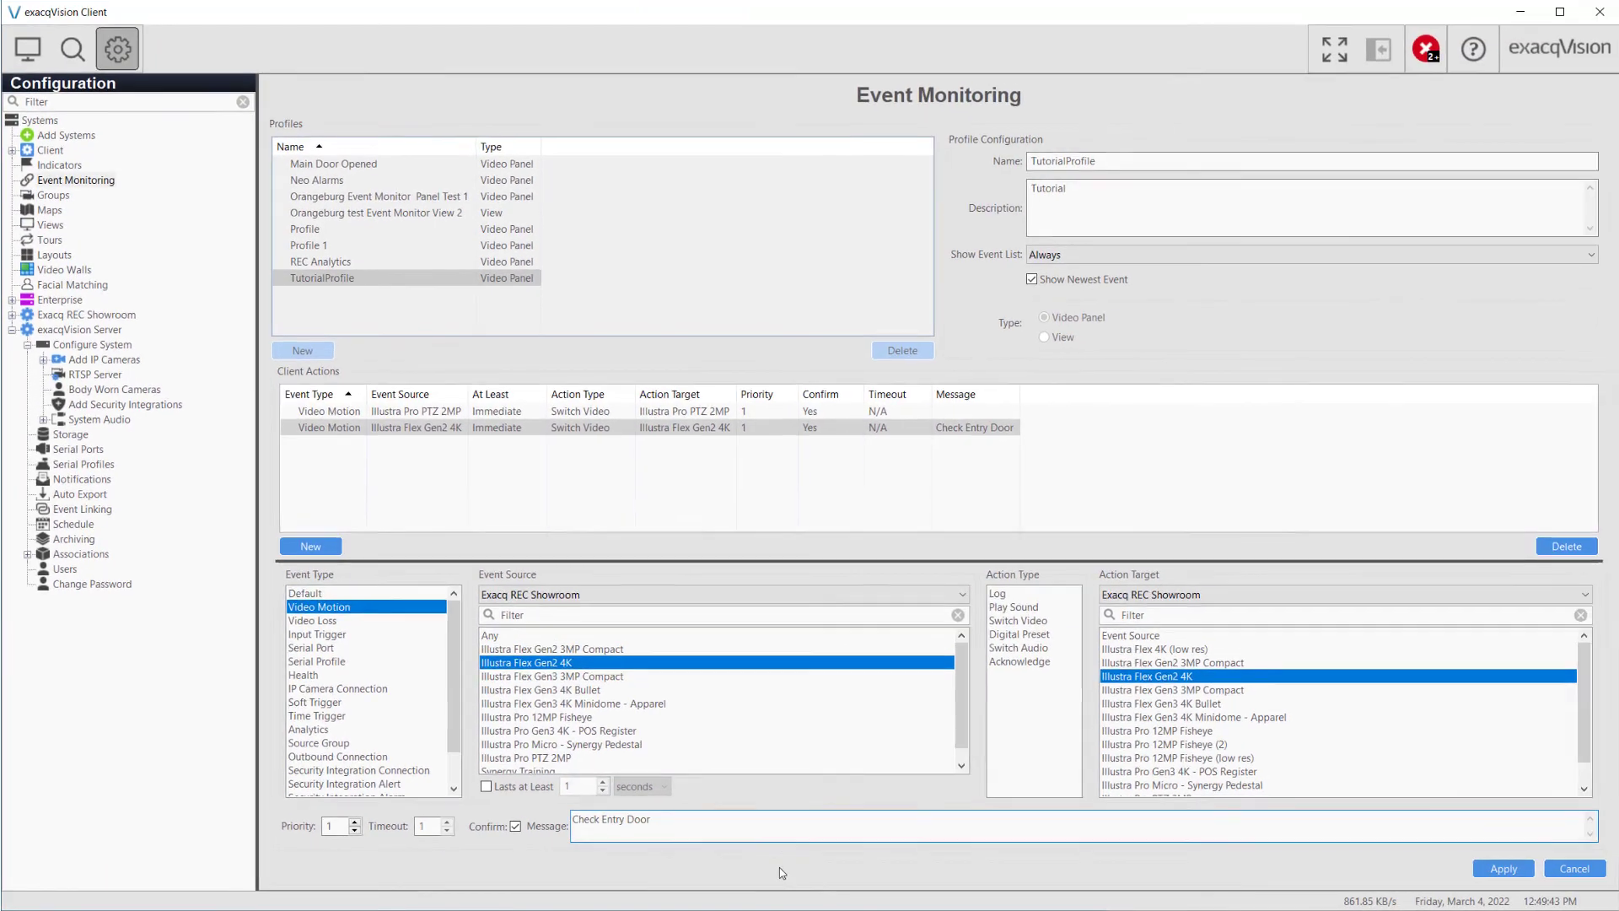
Apply the 'Check Entry Door' message change and return to the live camera views
left_click(1502, 867)
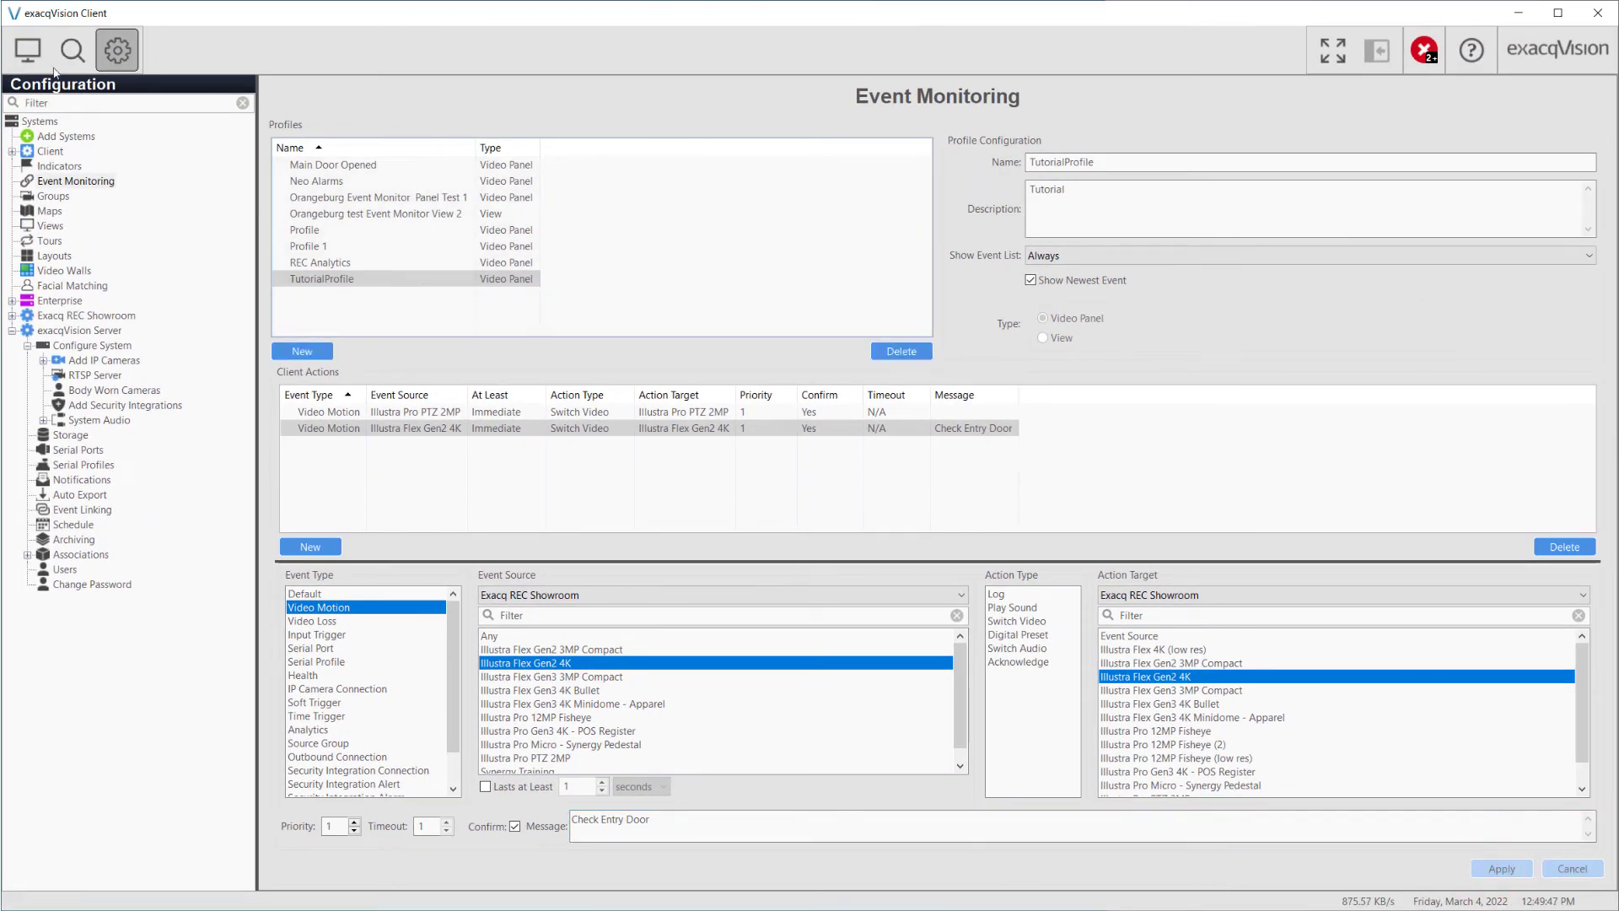
left_click(27, 50)
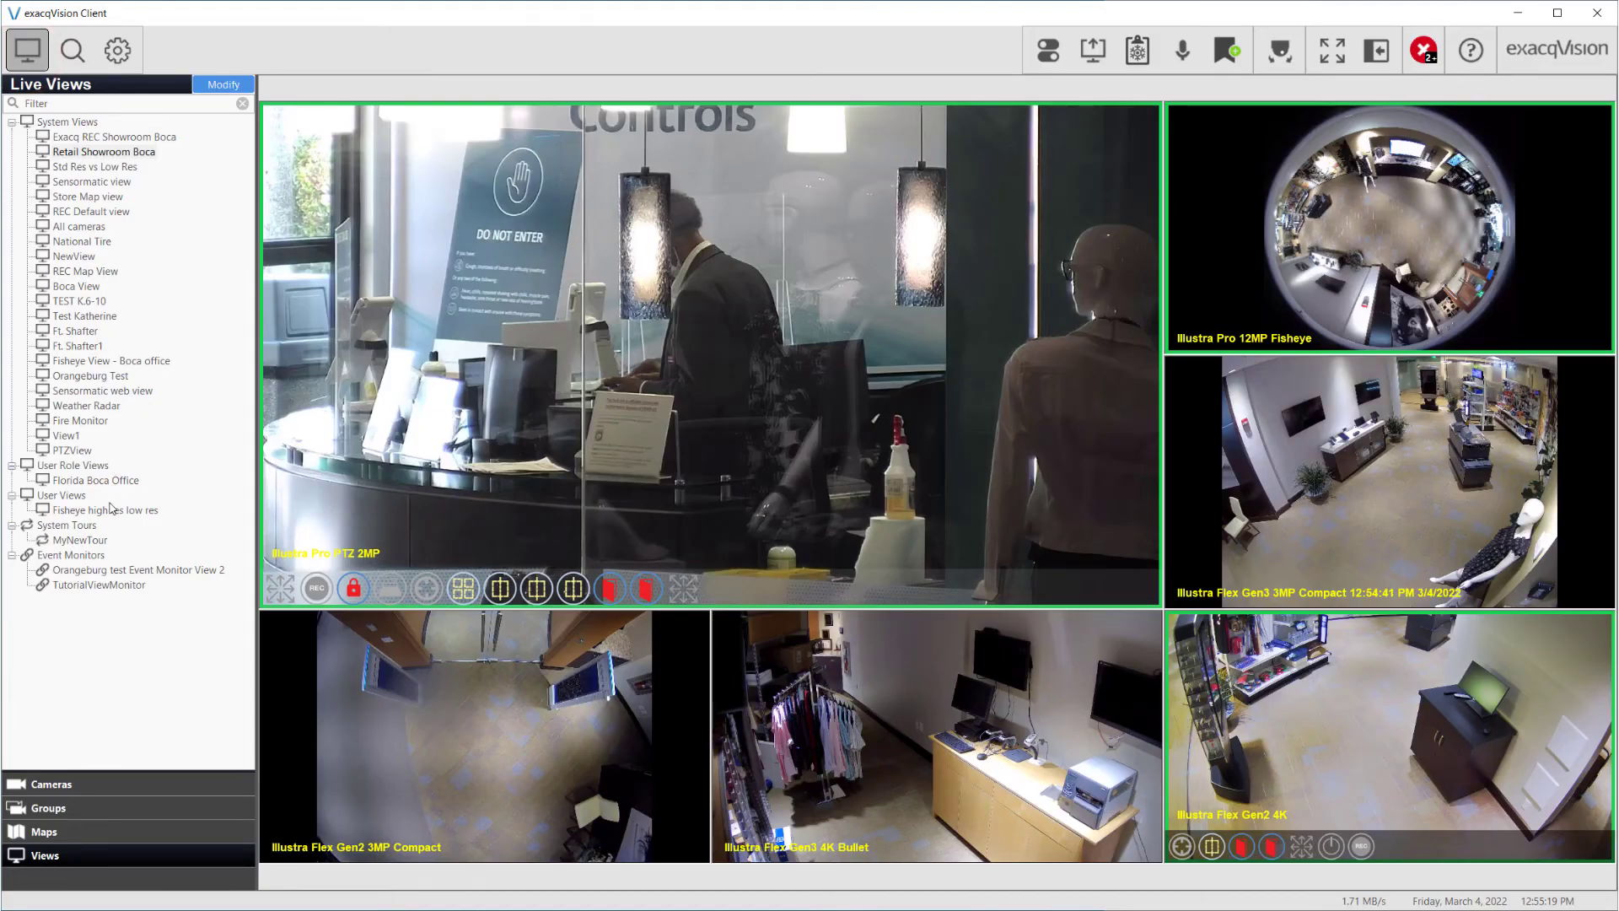
Select TutorialViewMonitor under Event Monitors to show the Illustra Pro PTZ 2MP camera
left_click(99, 587)
left_click(102, 588)
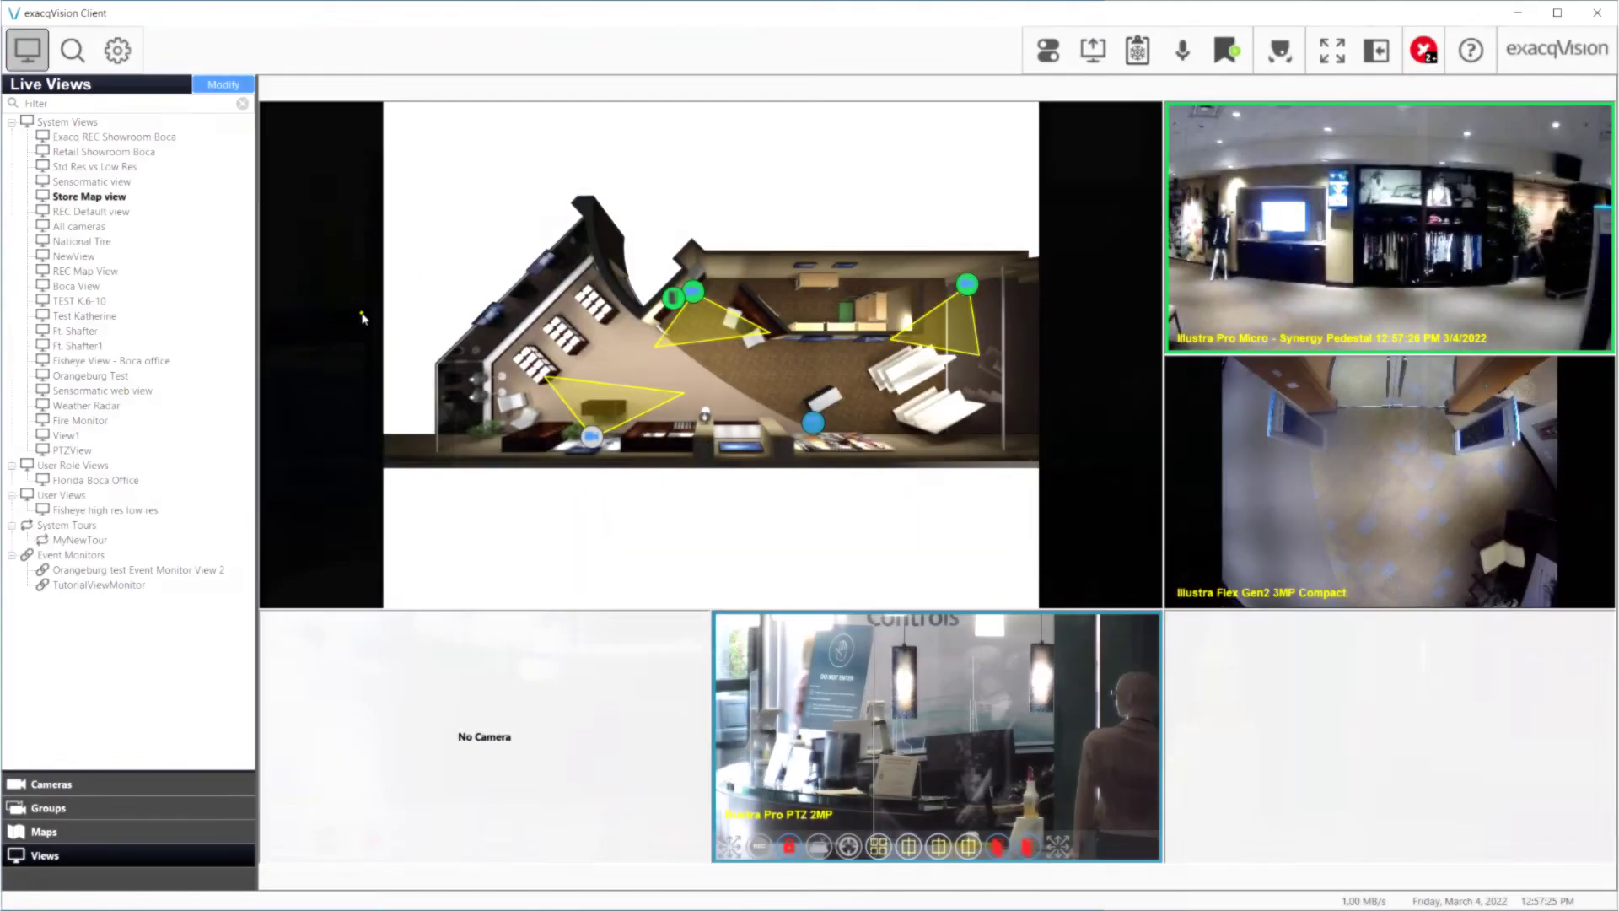
Set the map panel's event monitor to TutorialProfile, showing the PTZ camera and its event list
right_click(363, 316)
mouse_move(419, 452)
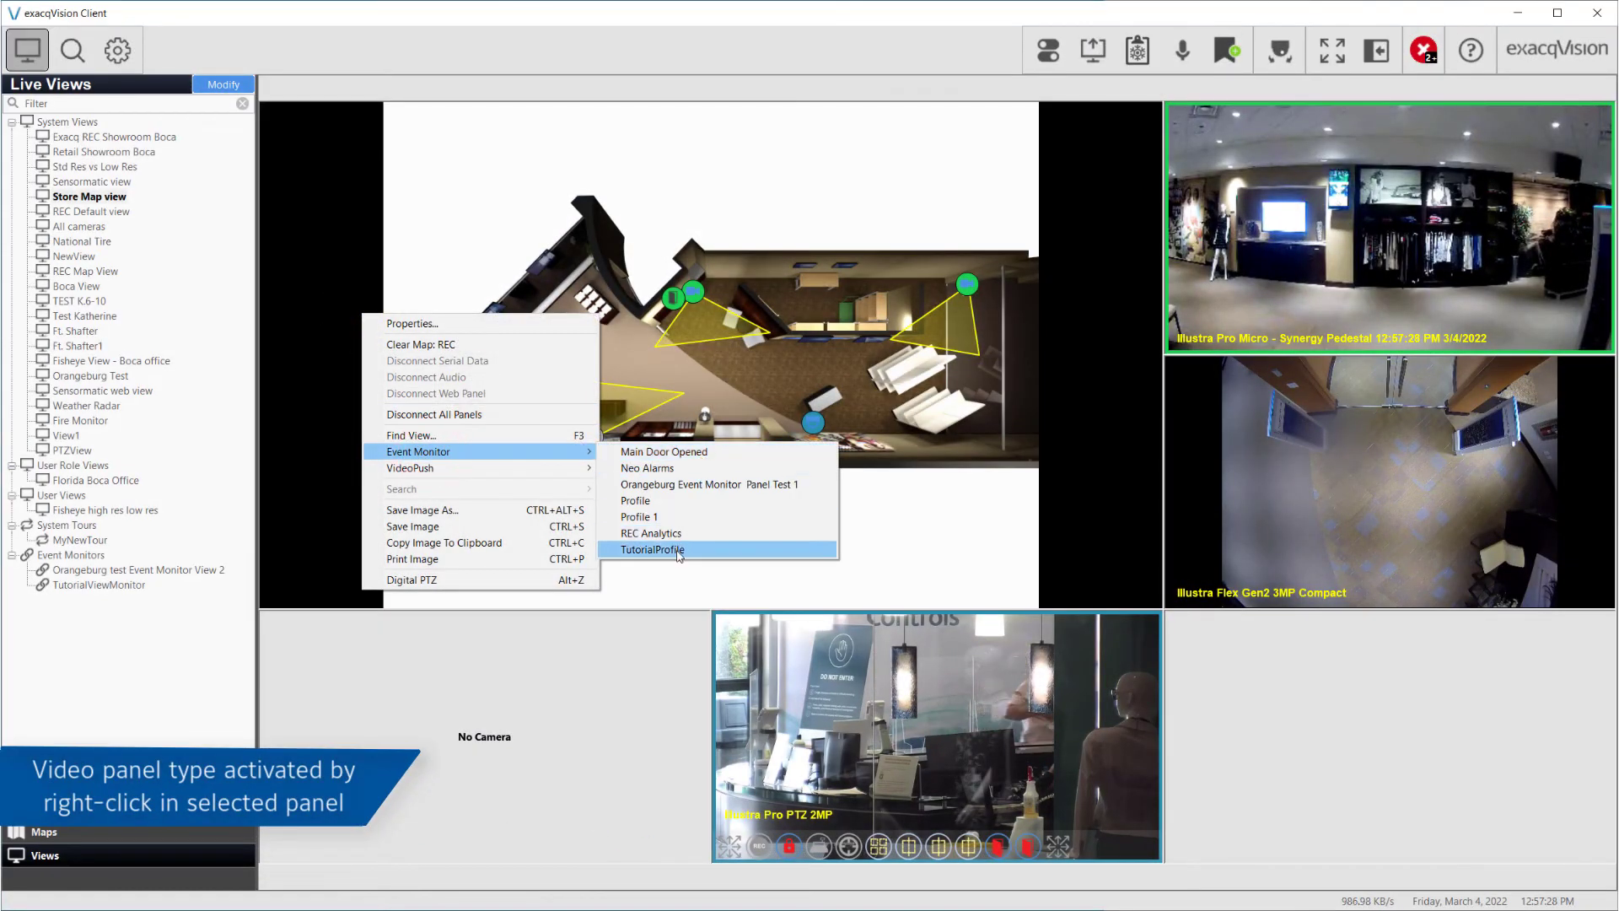
left_click(680, 550)
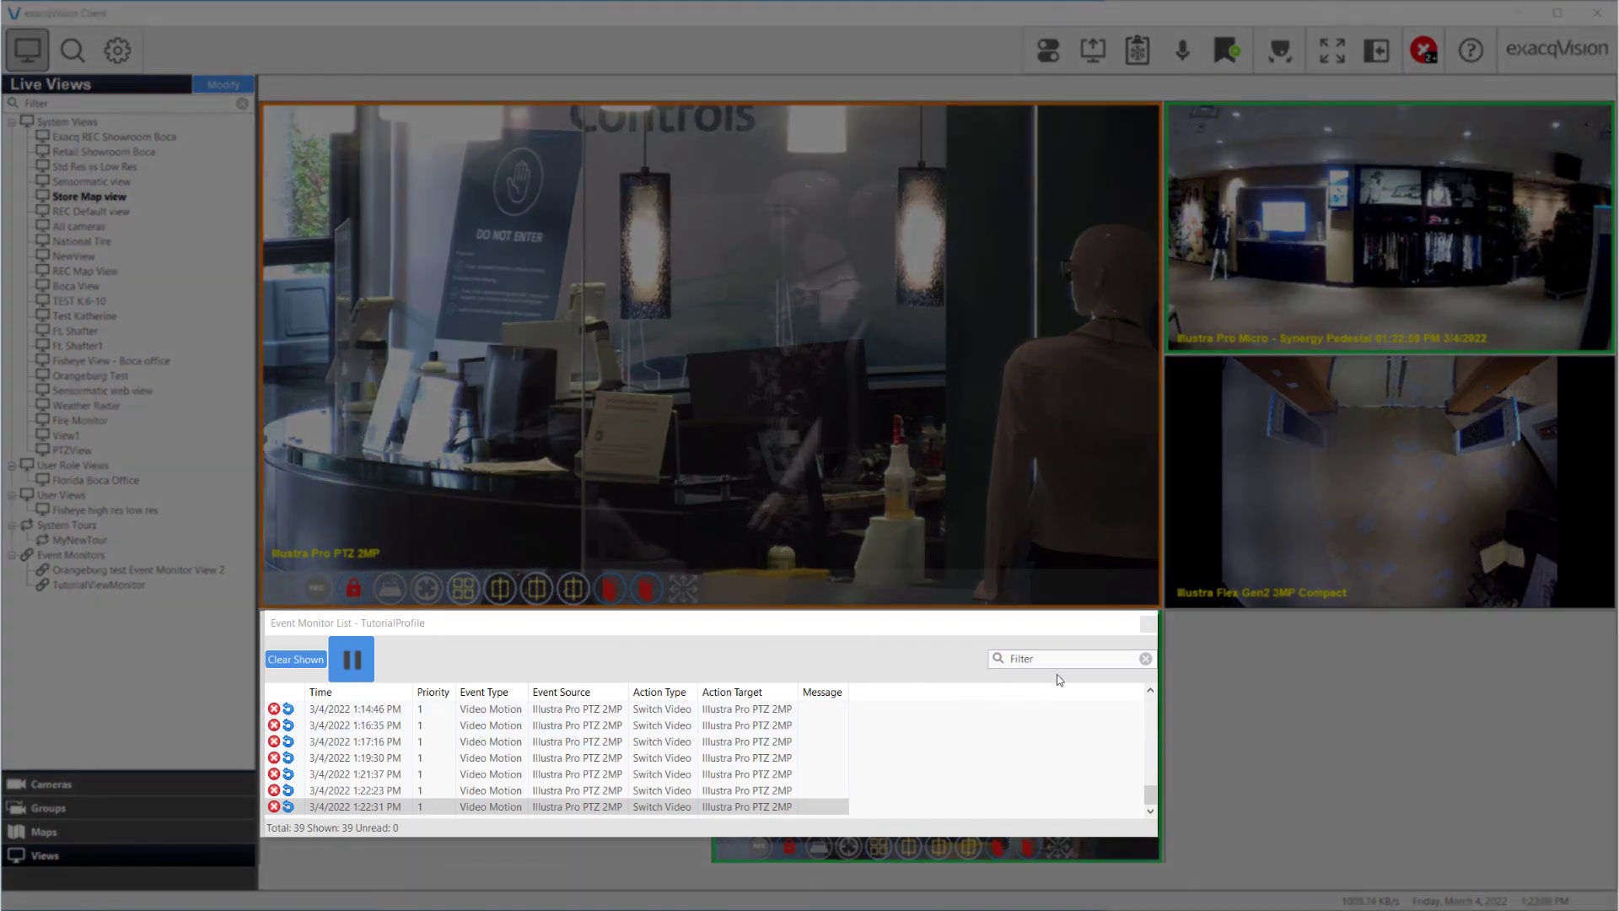
Dismiss the three top video motion events from the TutorialProfile list, leaving 36 entries
left_click(1063, 661)
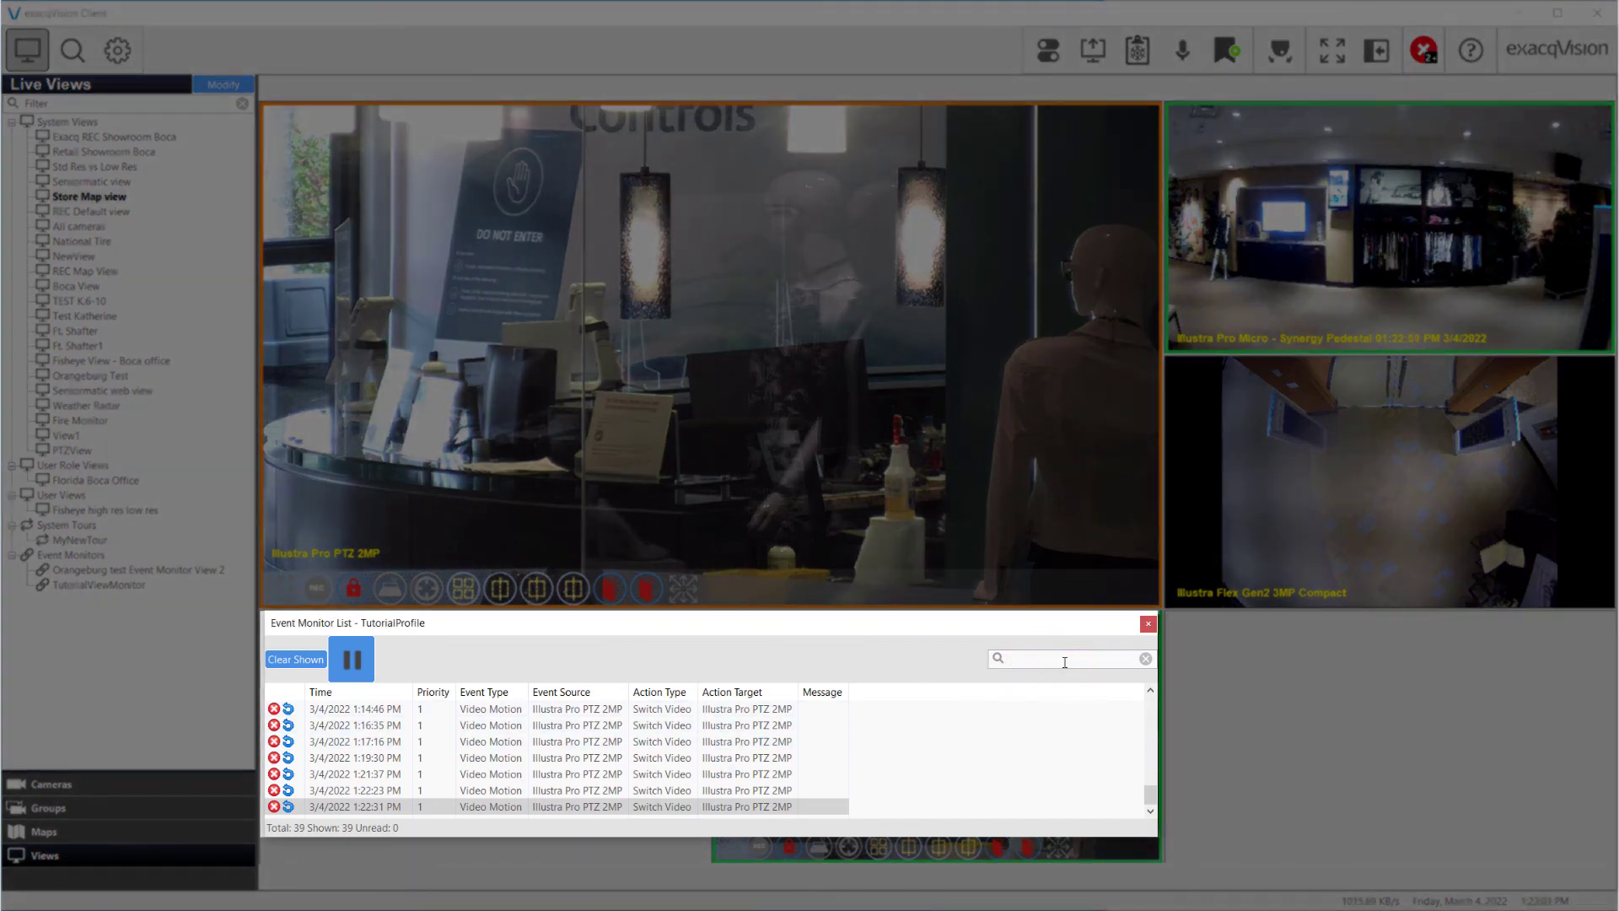
type("Illus")
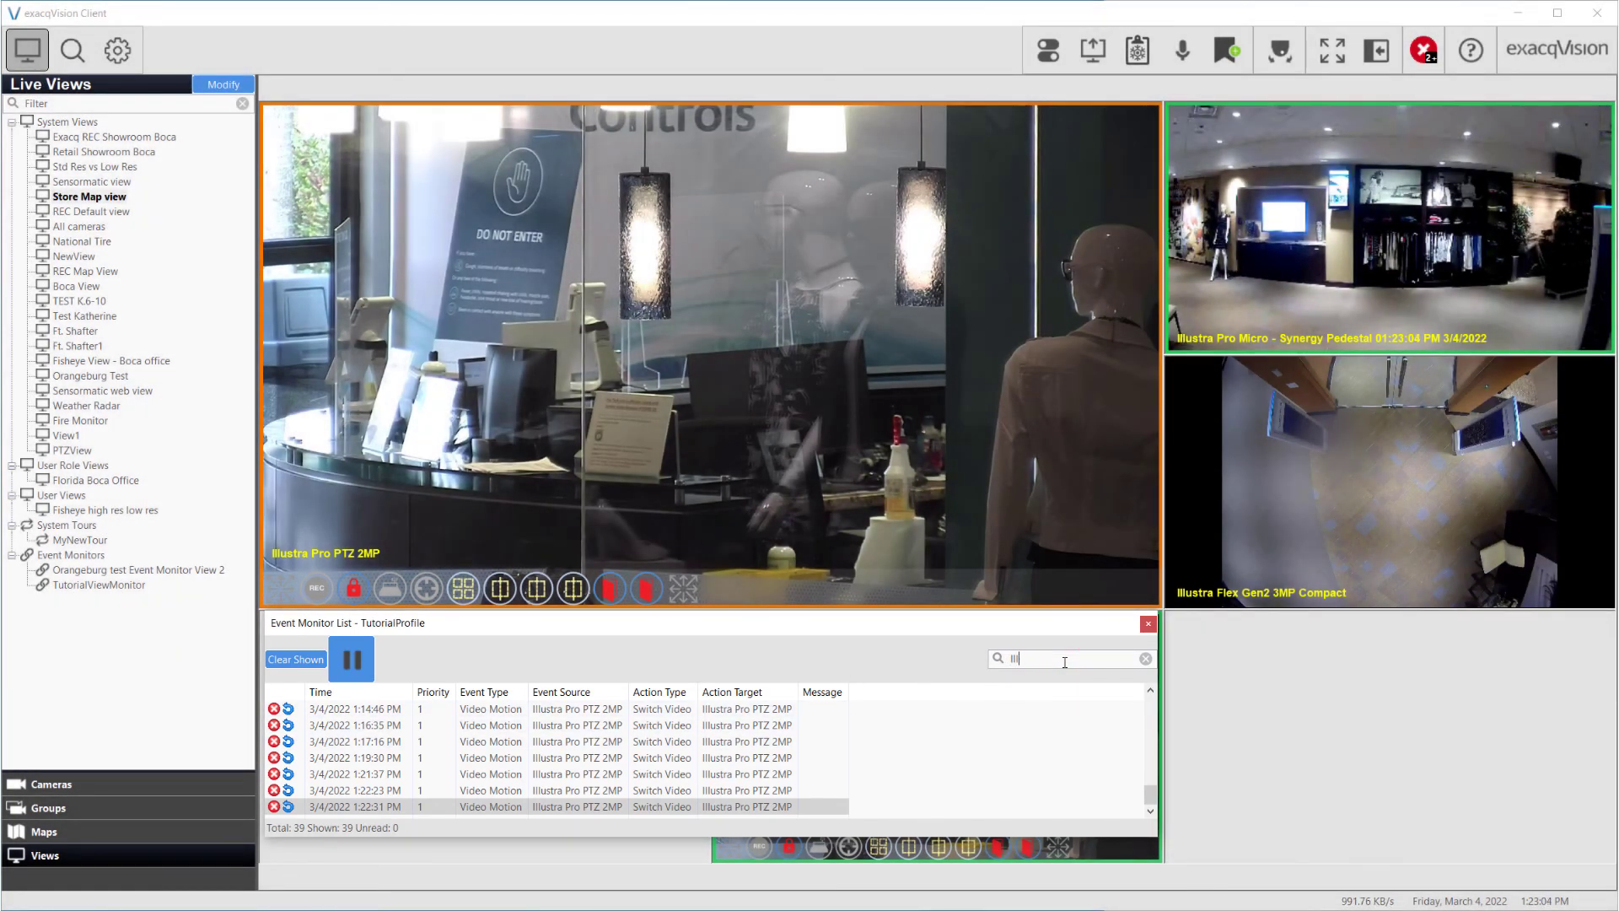
left_click(273, 709)
left_click(274, 709)
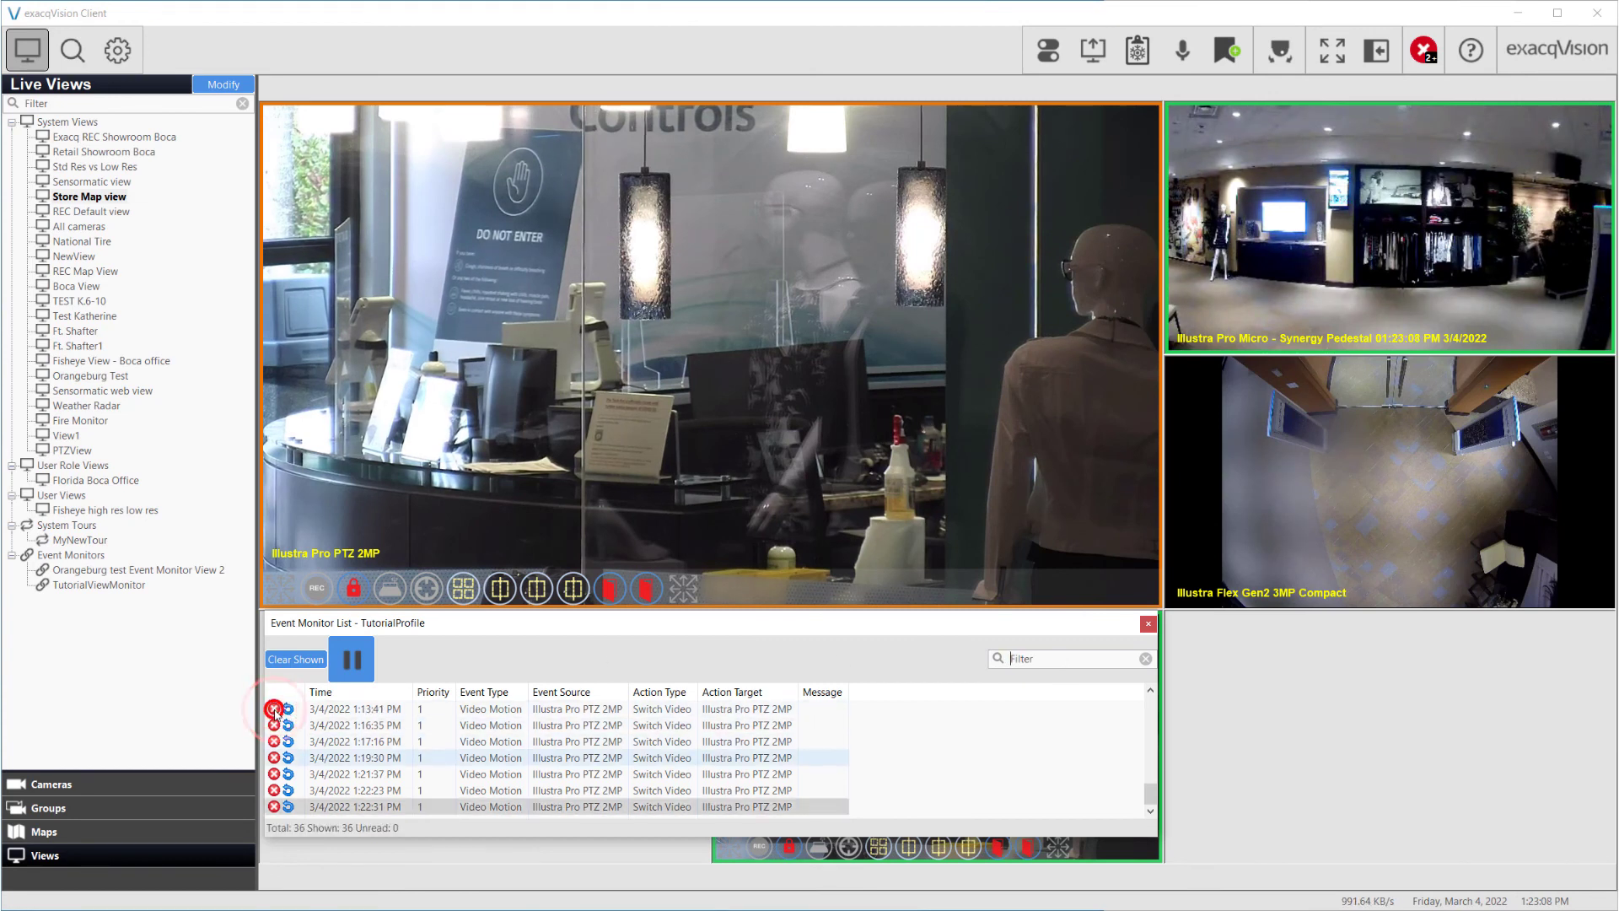
left_click(274, 709)
left_click(288, 709)
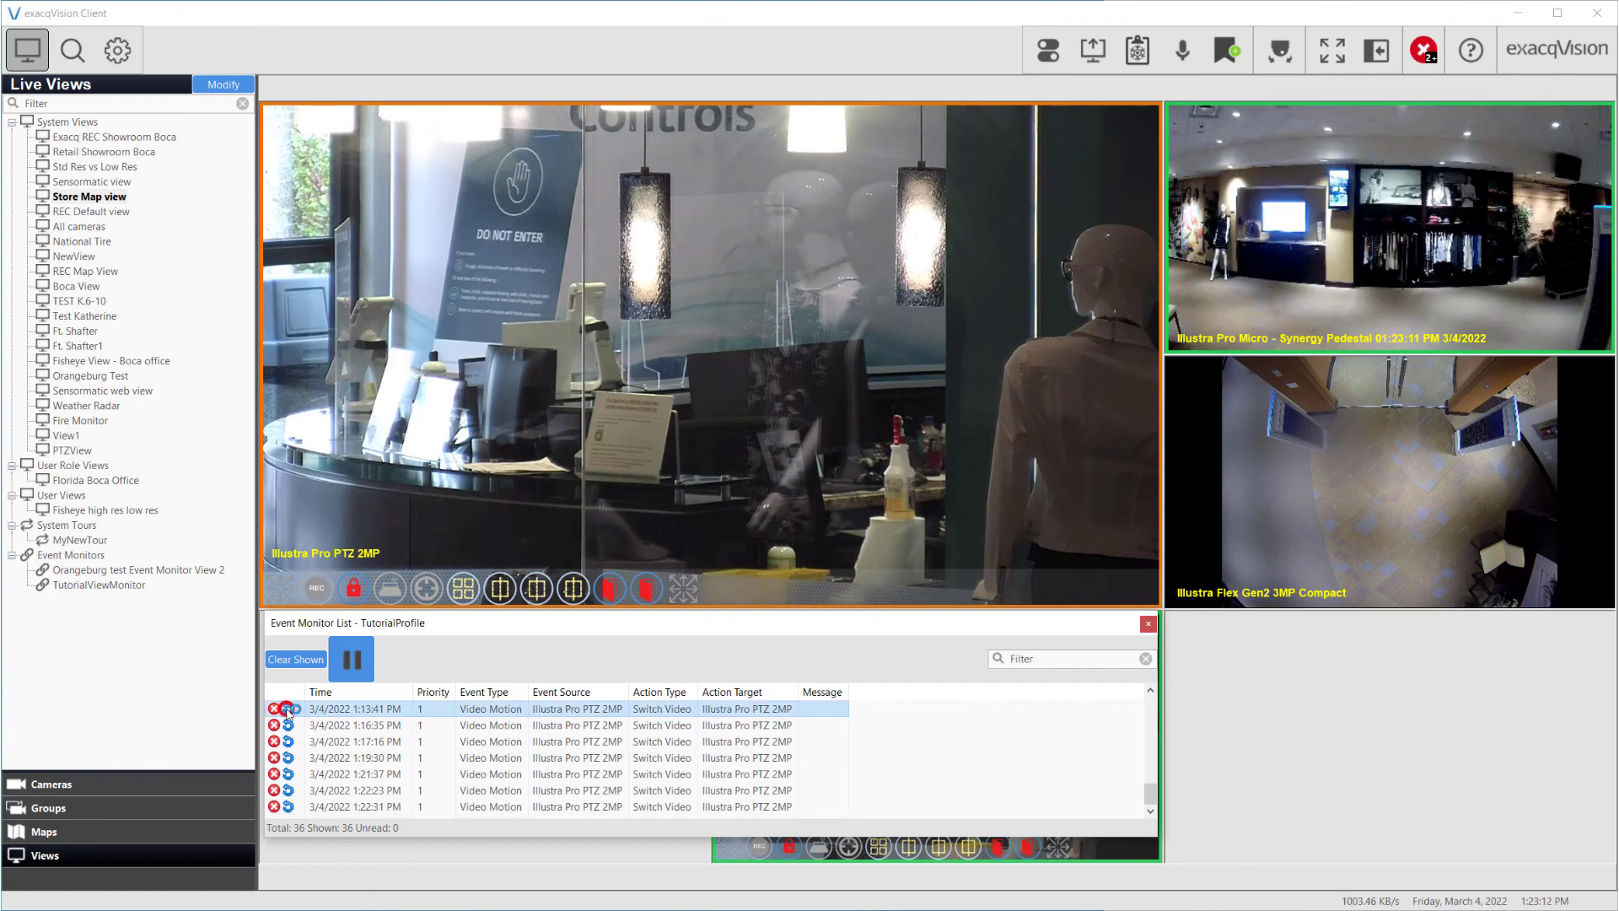